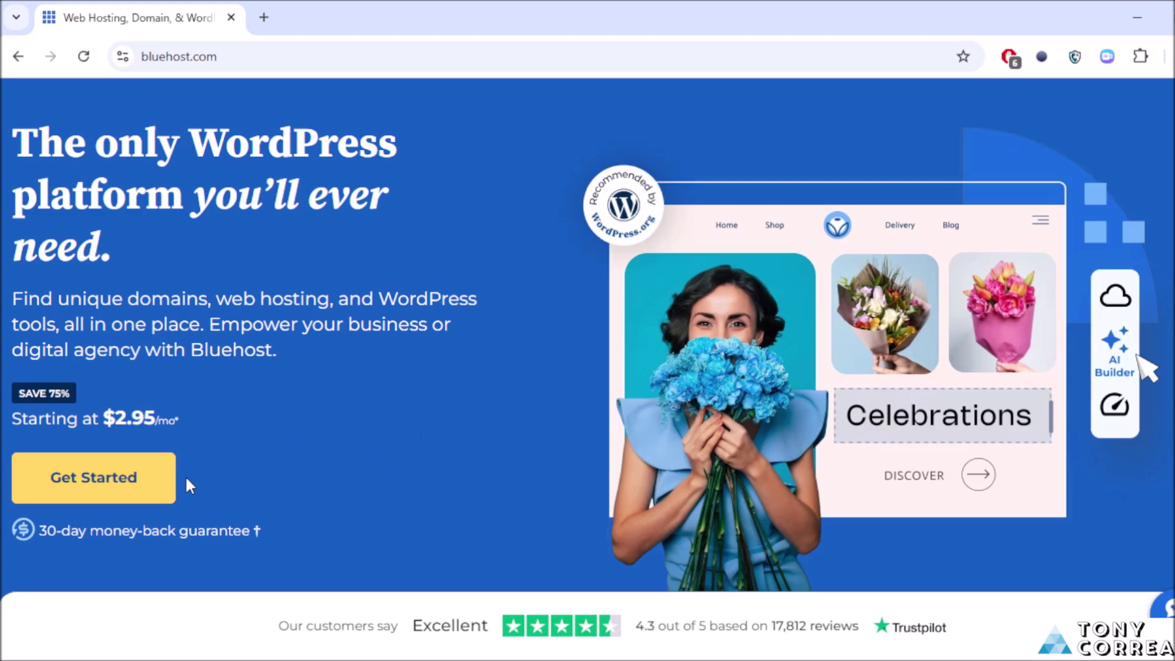
Step: Open the shared hosting plans, compare them, and choose the $2.95/mo Basic plan
left_click(109, 487)
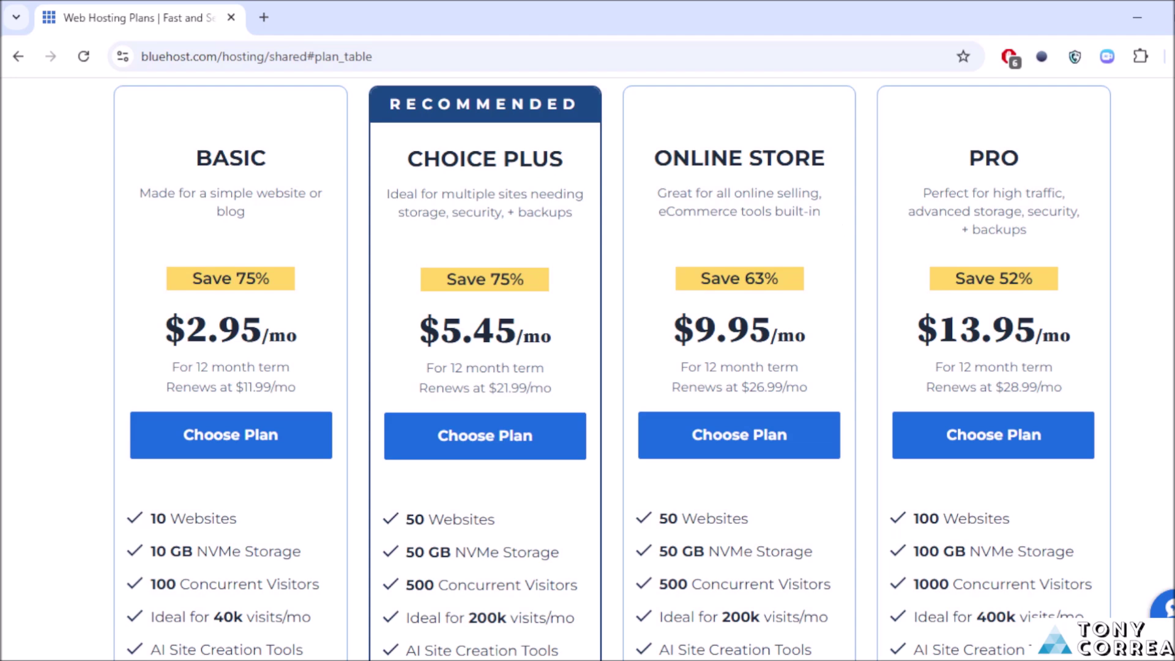
scroll(588, 367, "down", 3)
scroll(587, 368, "up", 3)
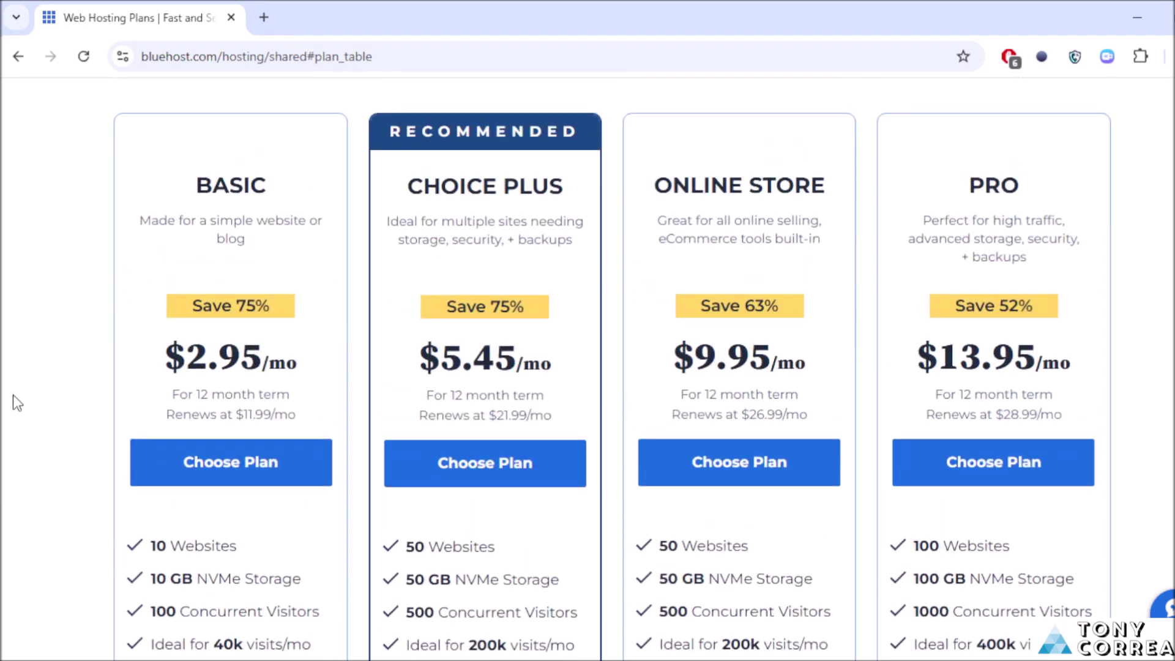
left_click(237, 480)
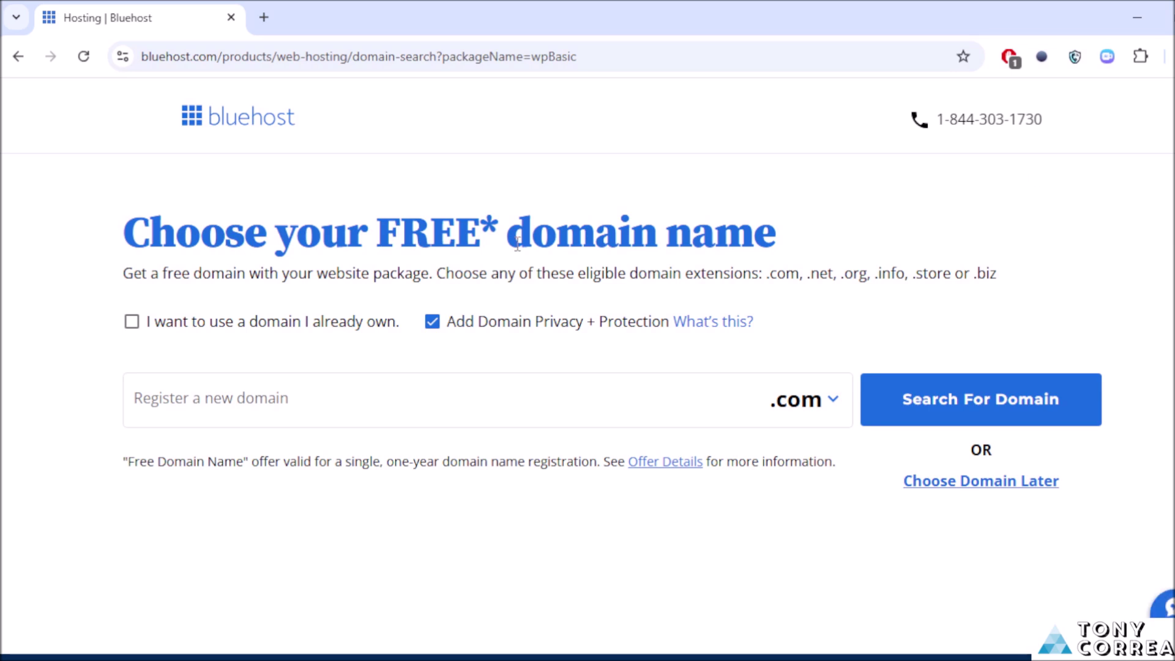
Step: Enter a new domain name based on the contact's name, keep .com, and check availability
left_click(216, 410)
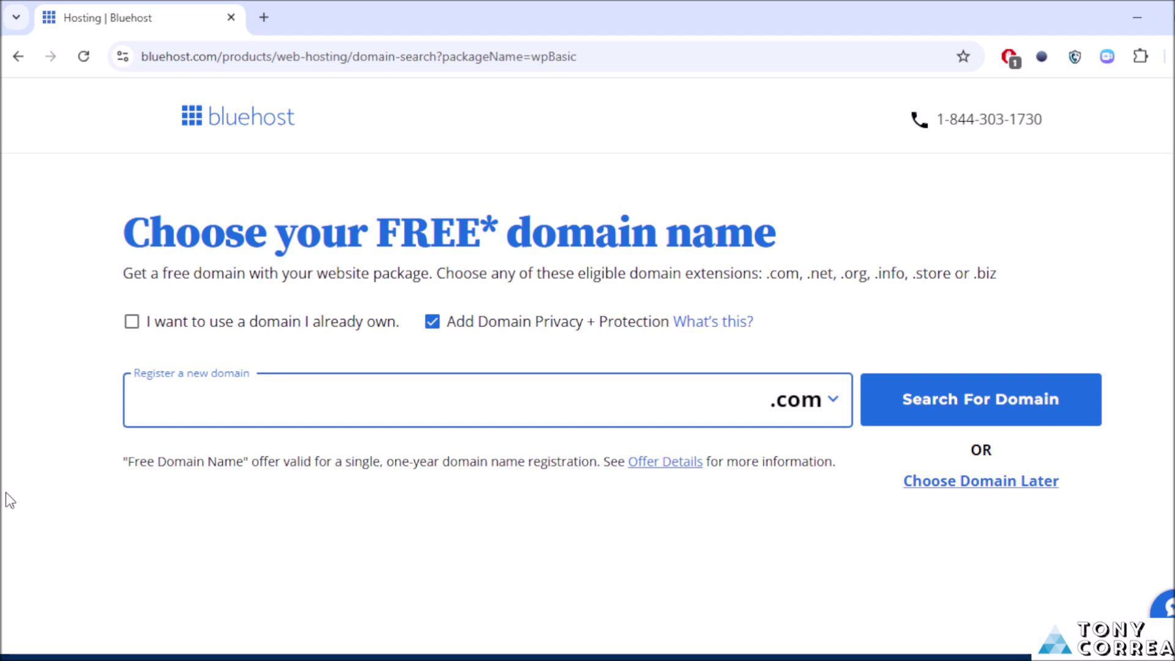
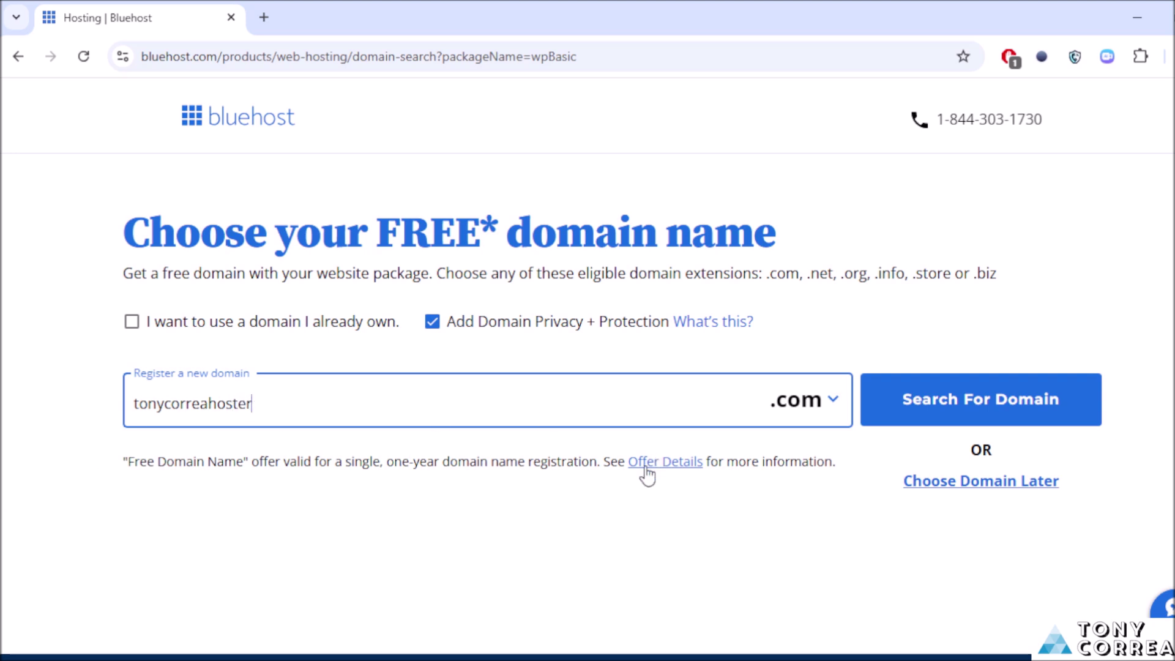
left_click(832, 405)
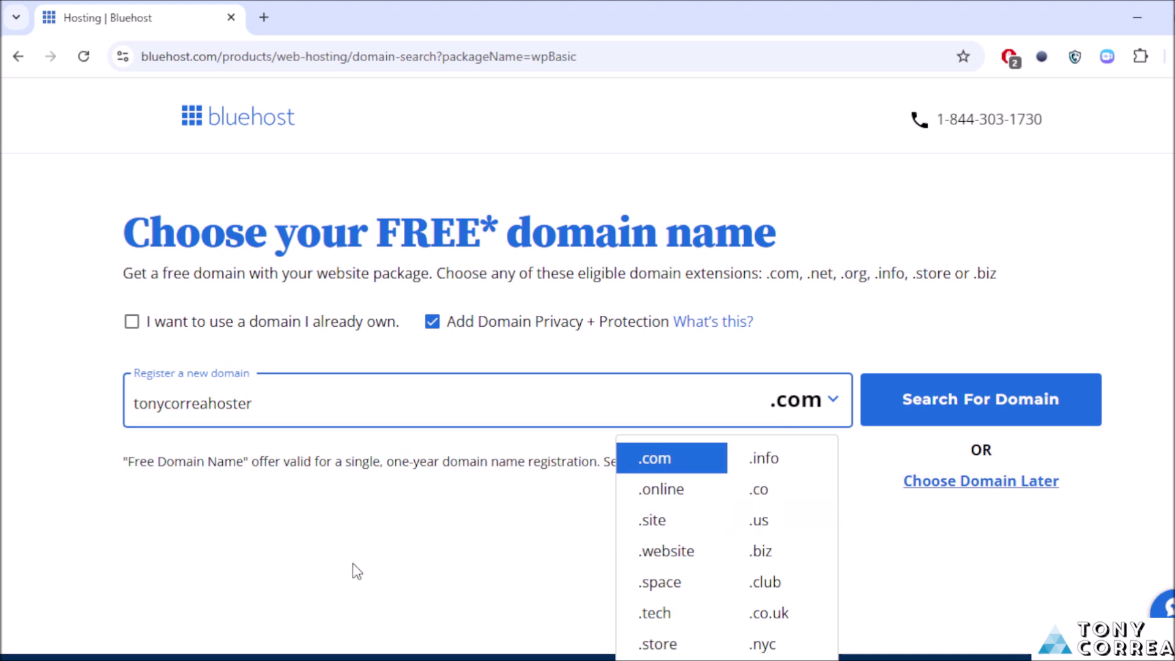
left_click(186, 564)
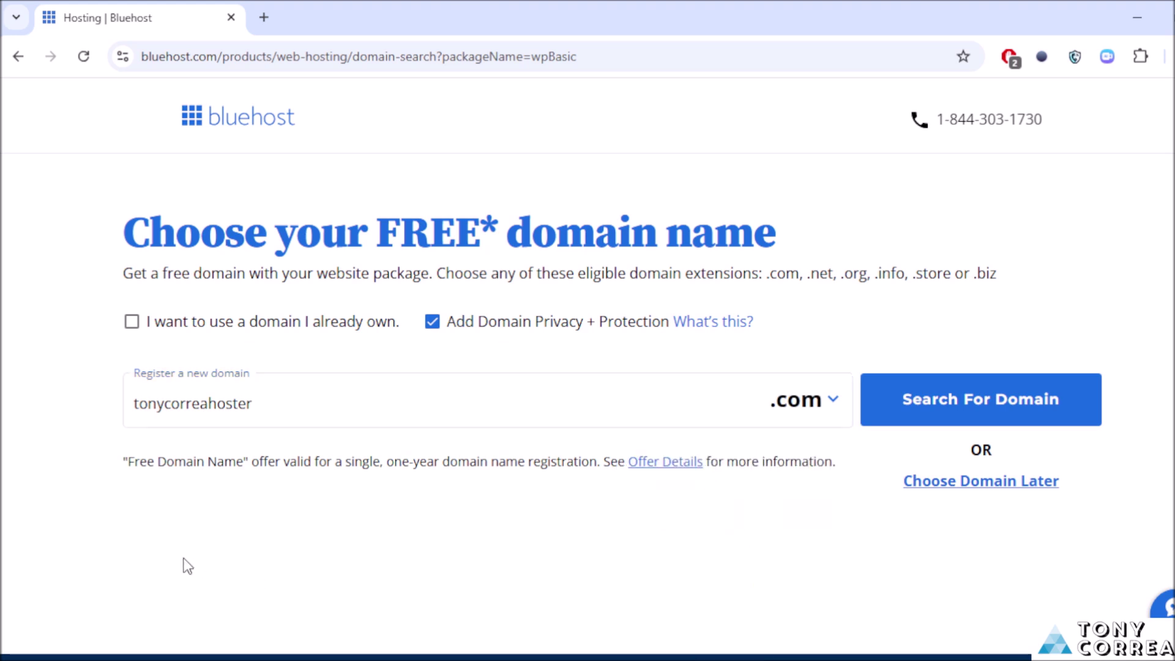
left_click(920, 398)
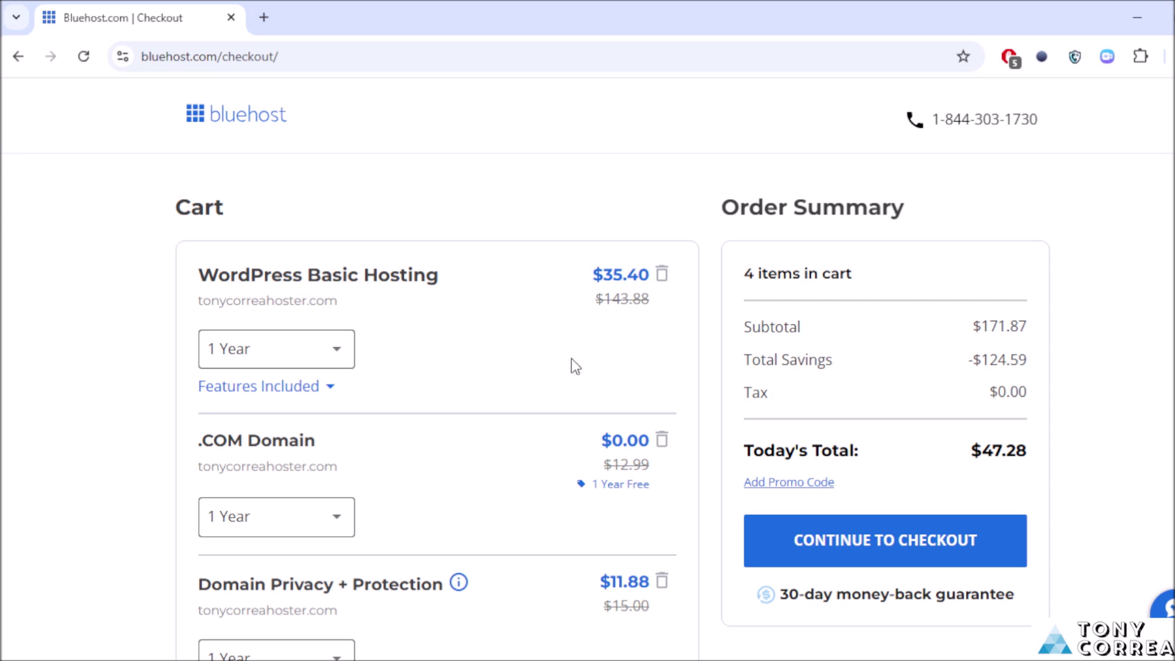
Step: Review the cart items: Basic hosting, .com domain, Domain Privacy, Professional Email, and the $47.28 total
scroll(719, 263, "down", 2)
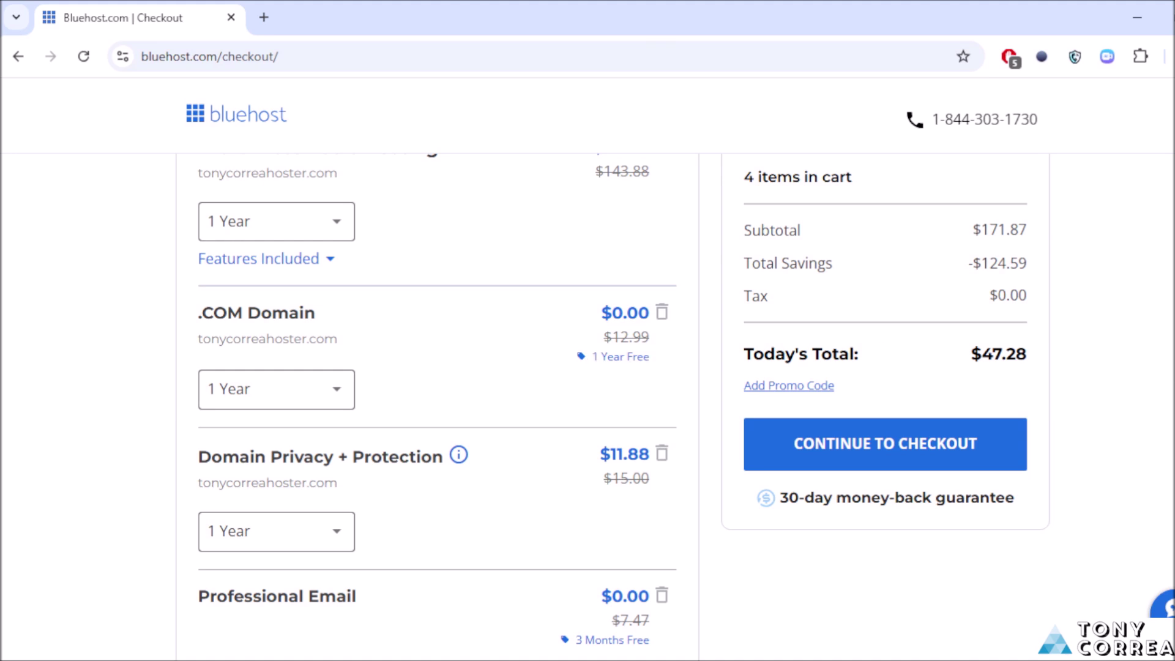
scroll(438, 404, "down", 5)
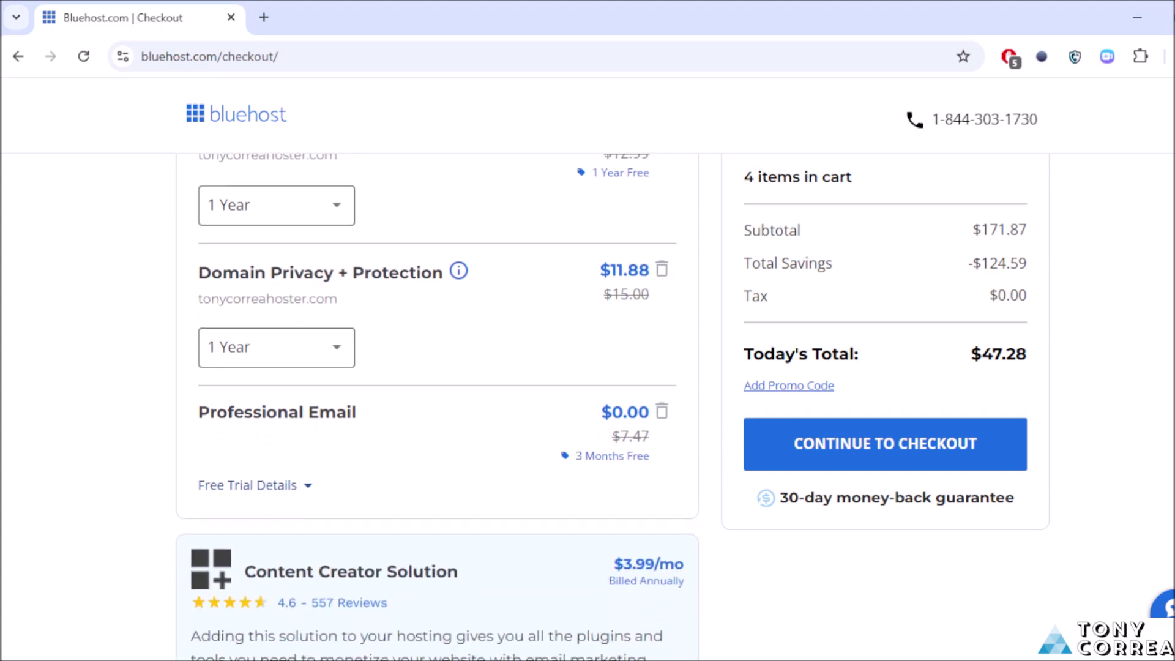
scroll(438, 403, "down", 10)
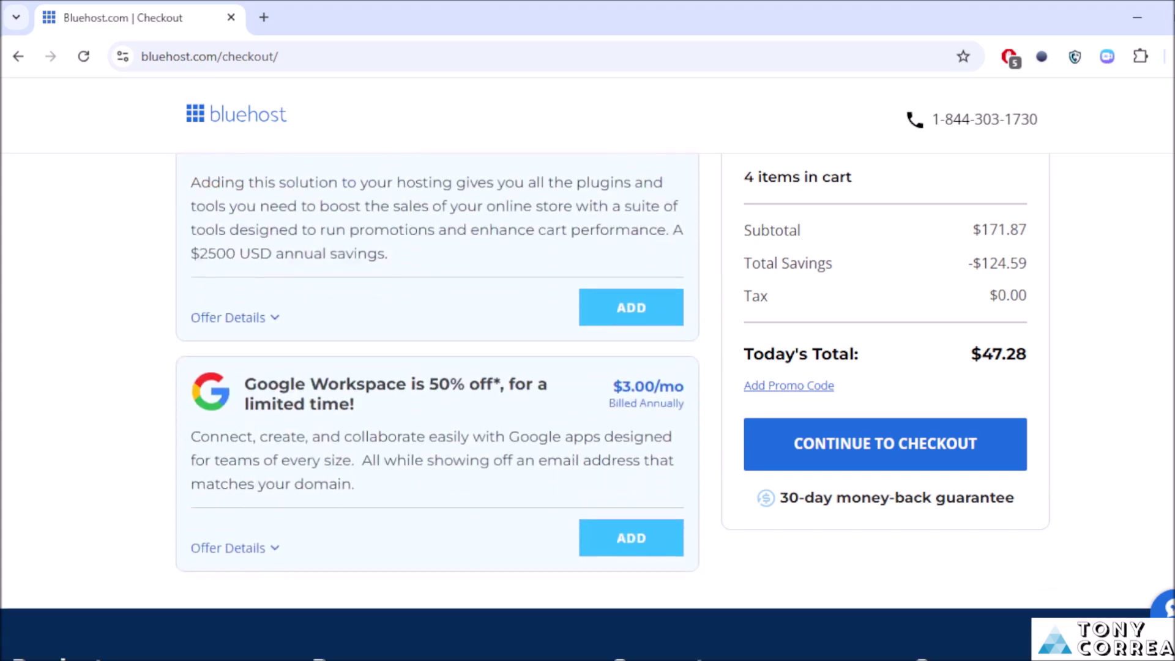
scroll(437, 404, "down", 5)
scroll(437, 404, "up", 15)
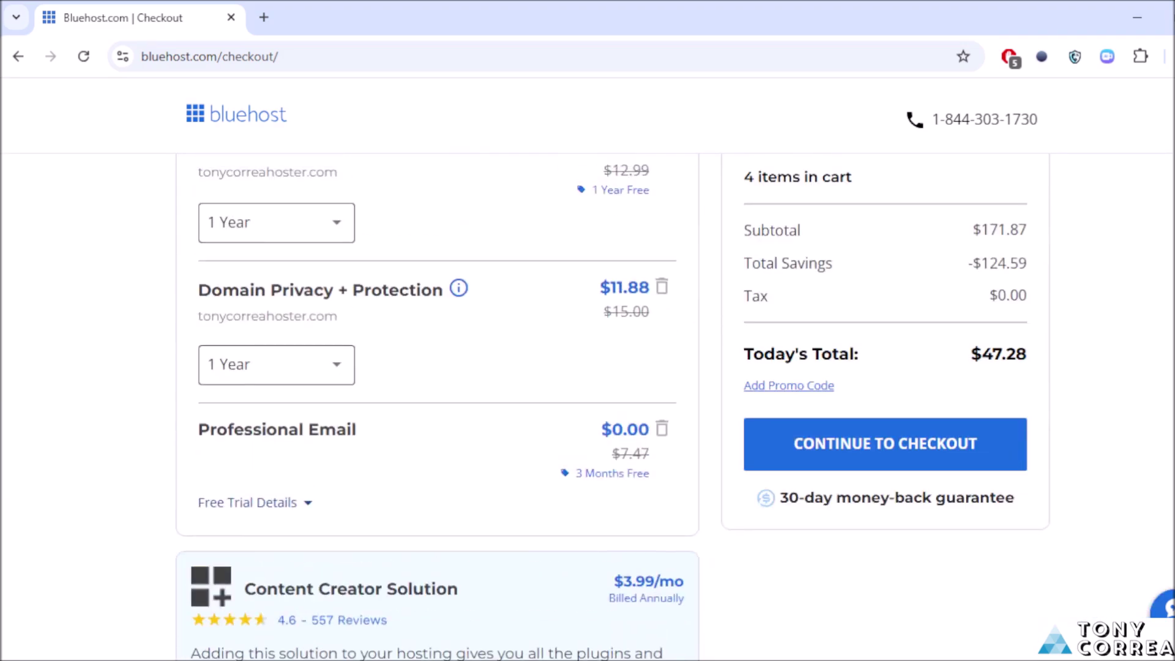
scroll(438, 403, "up", 3)
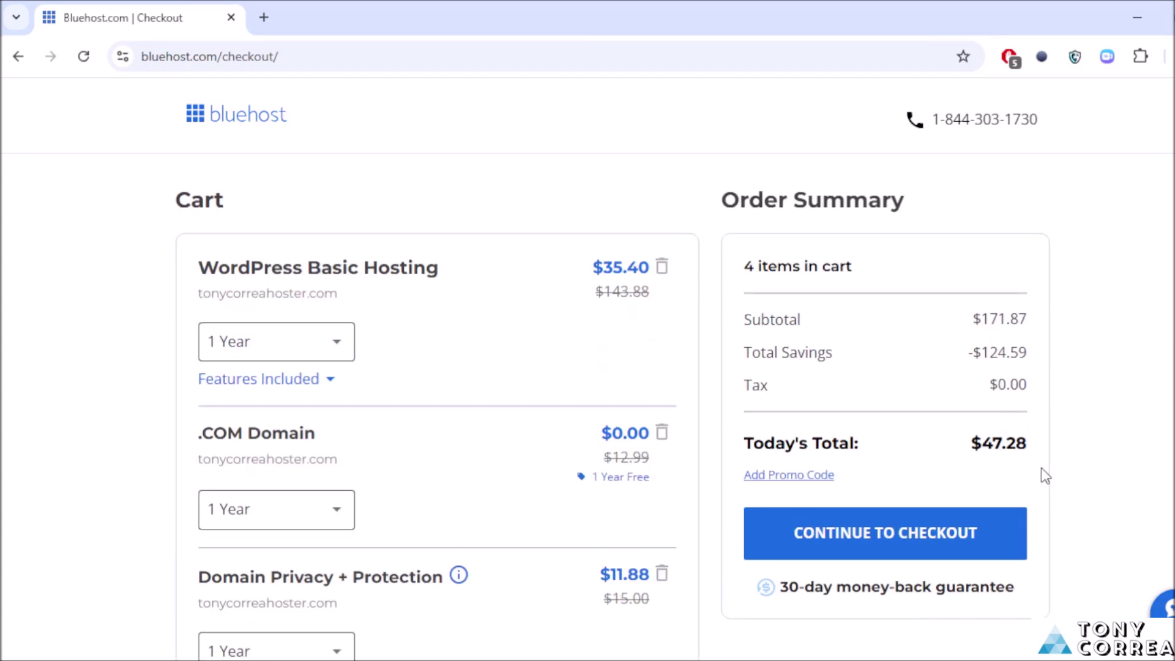
scroll(437, 404, "down", 2)
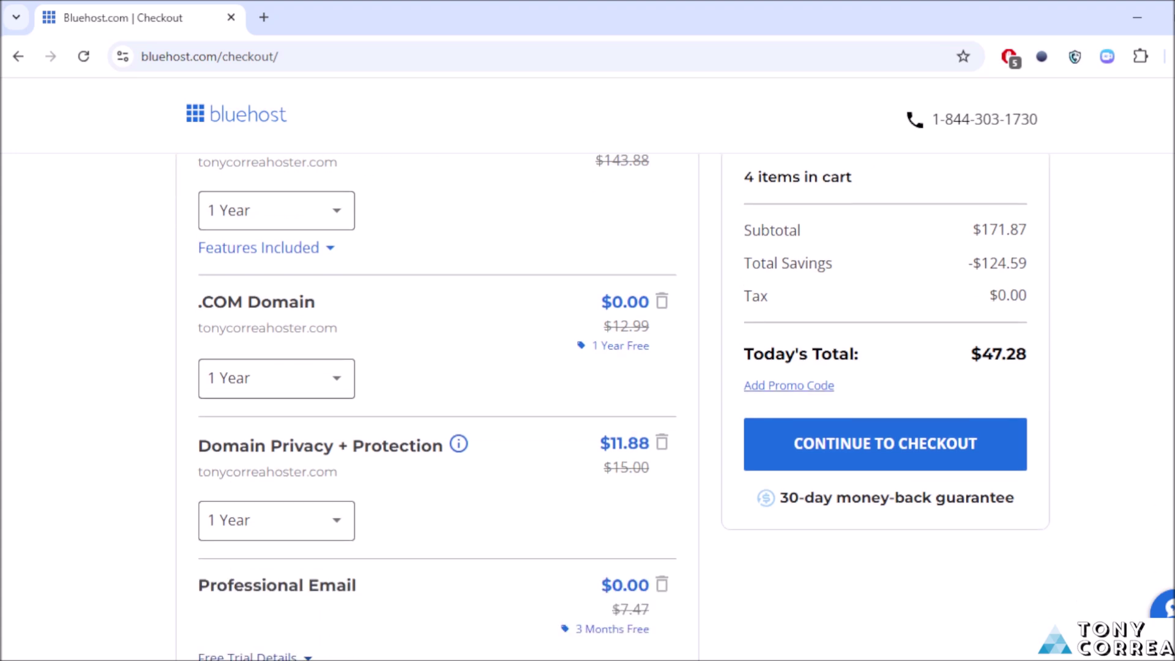
scroll(438, 404, "up", 3)
scroll(437, 404, "down", 1)
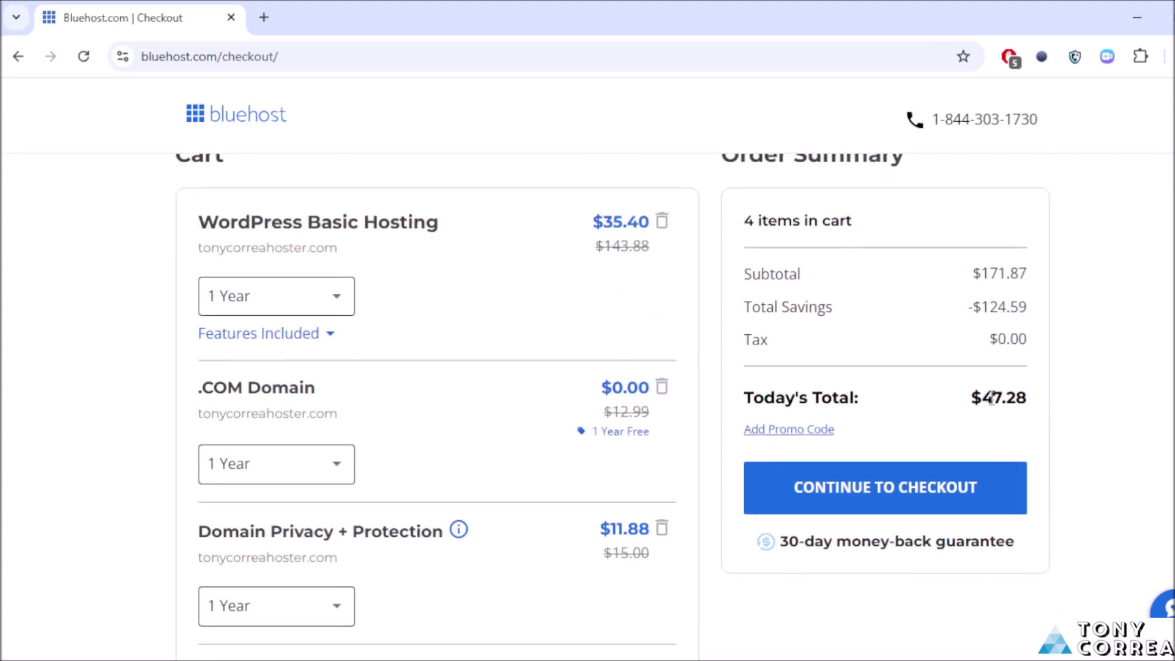
Step: Proceed to checkout and enter the contact's first and last name
left_click(890, 486)
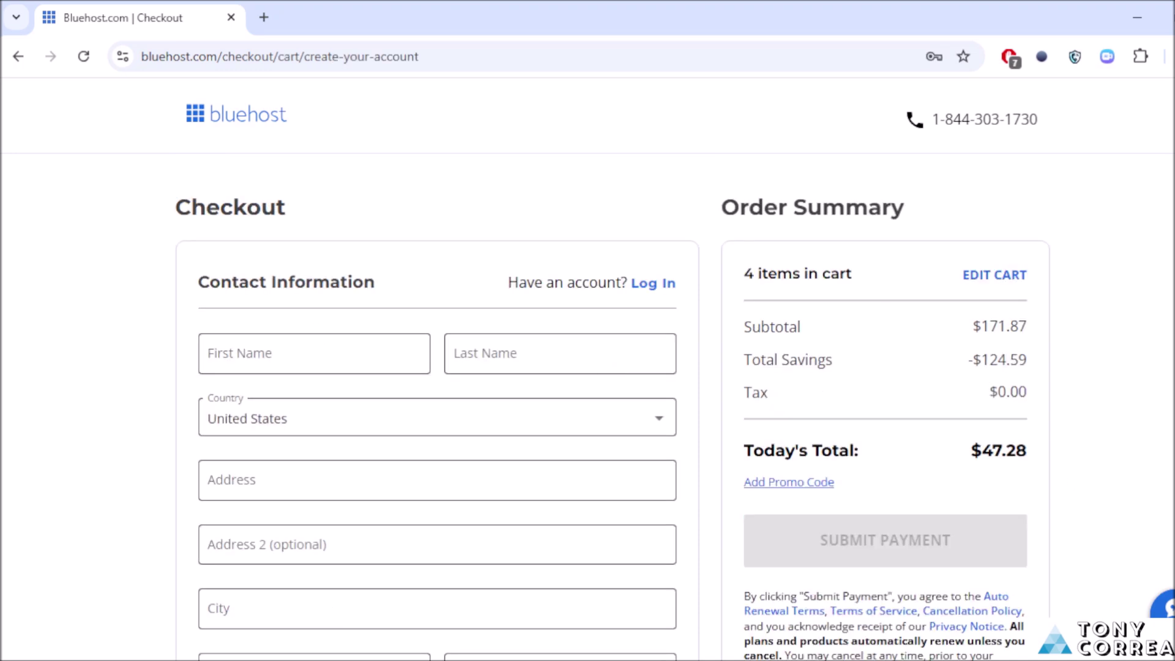
scroll(437, 407, "down", 4)
scroll(437, 407, "up", 4)
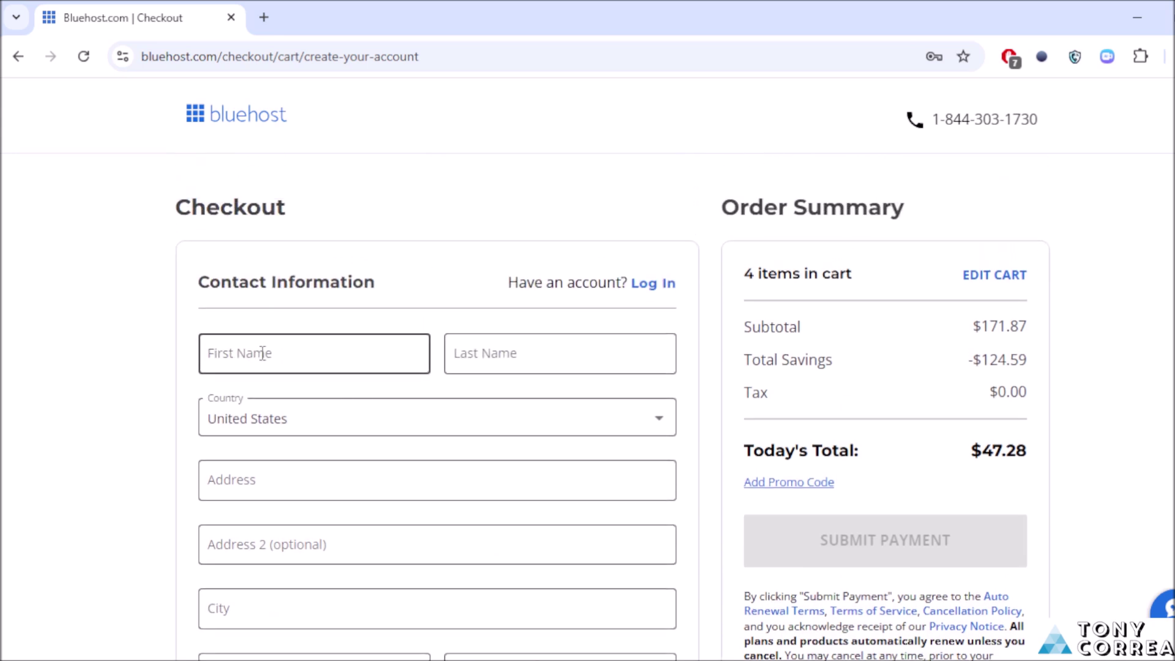
left_click(291, 354)
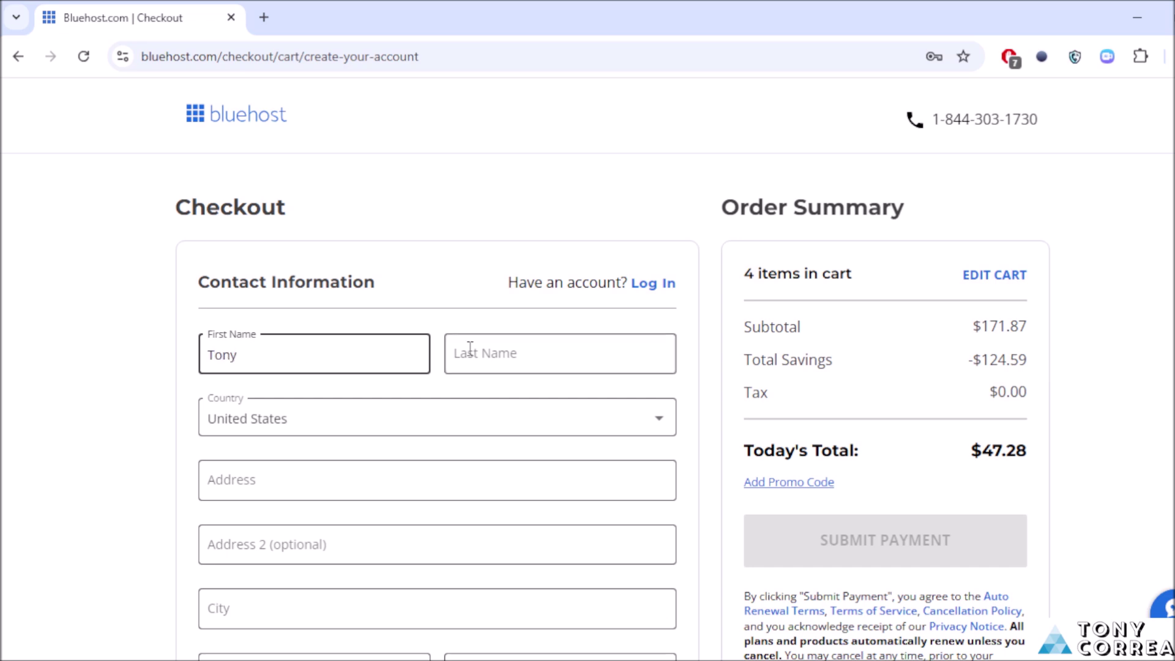
left_click(510, 346)
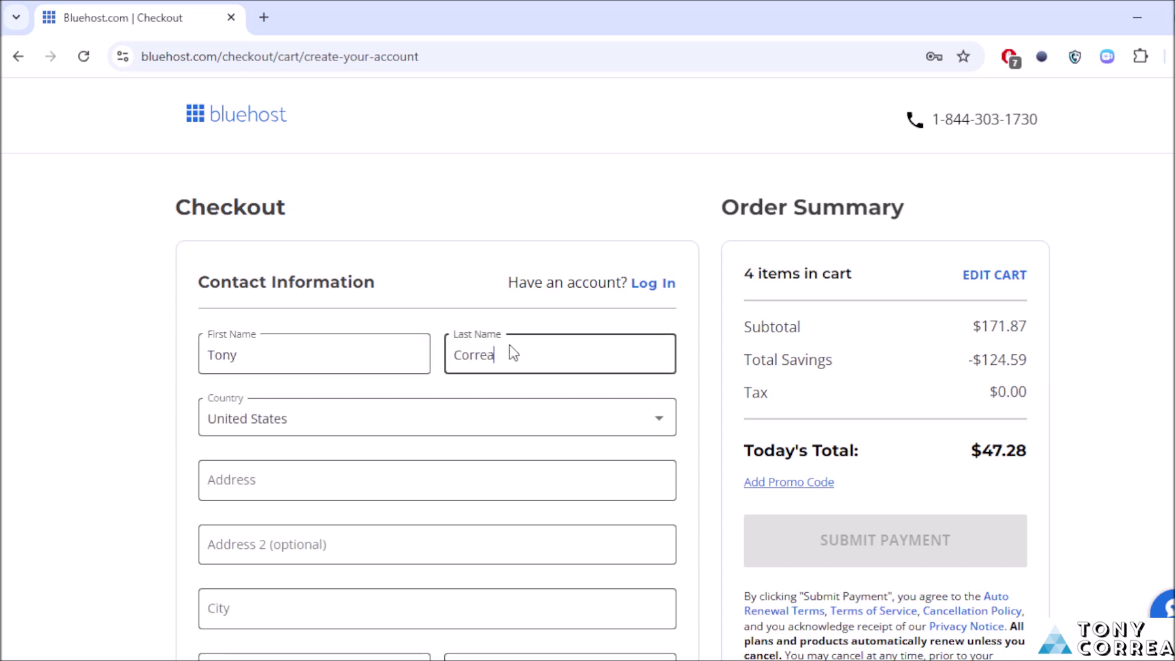
Step: Keep United States as the country and enter the street address
key("Tab")
left_click(287, 430)
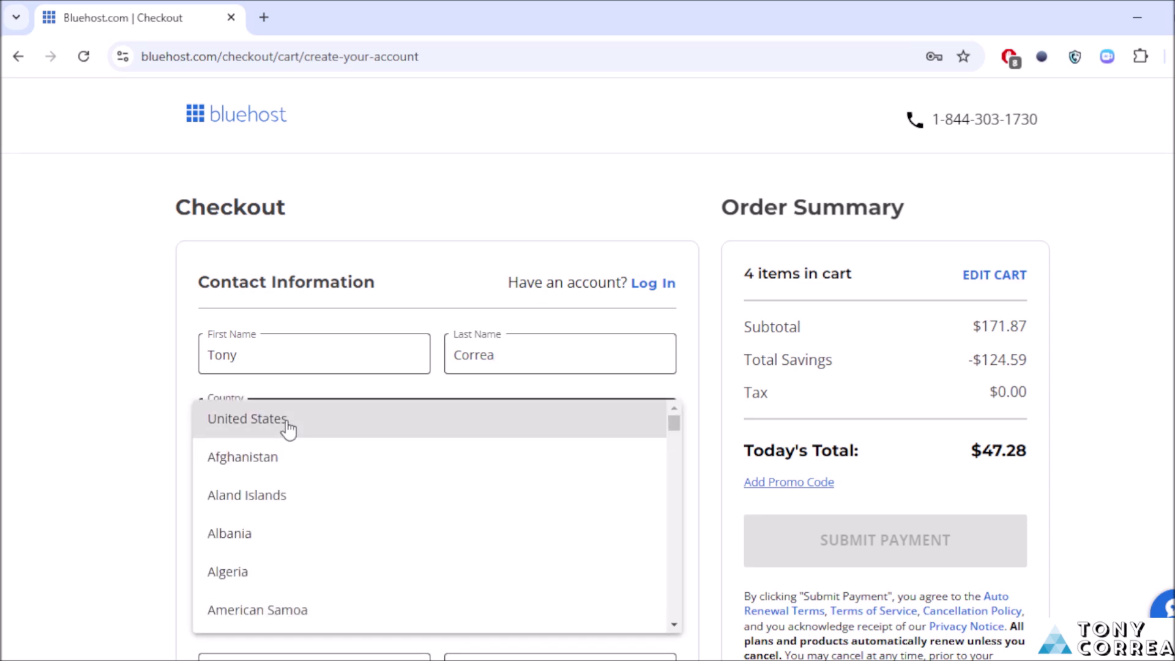
left_click(287, 427)
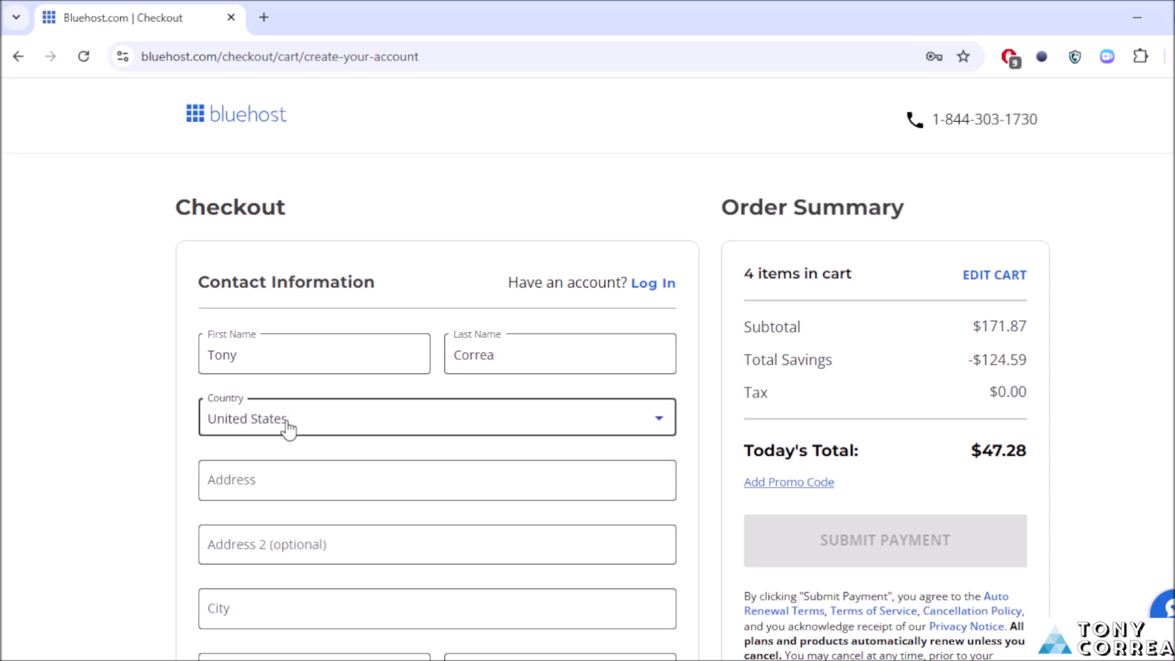
scroll(214, 355, "down", 2)
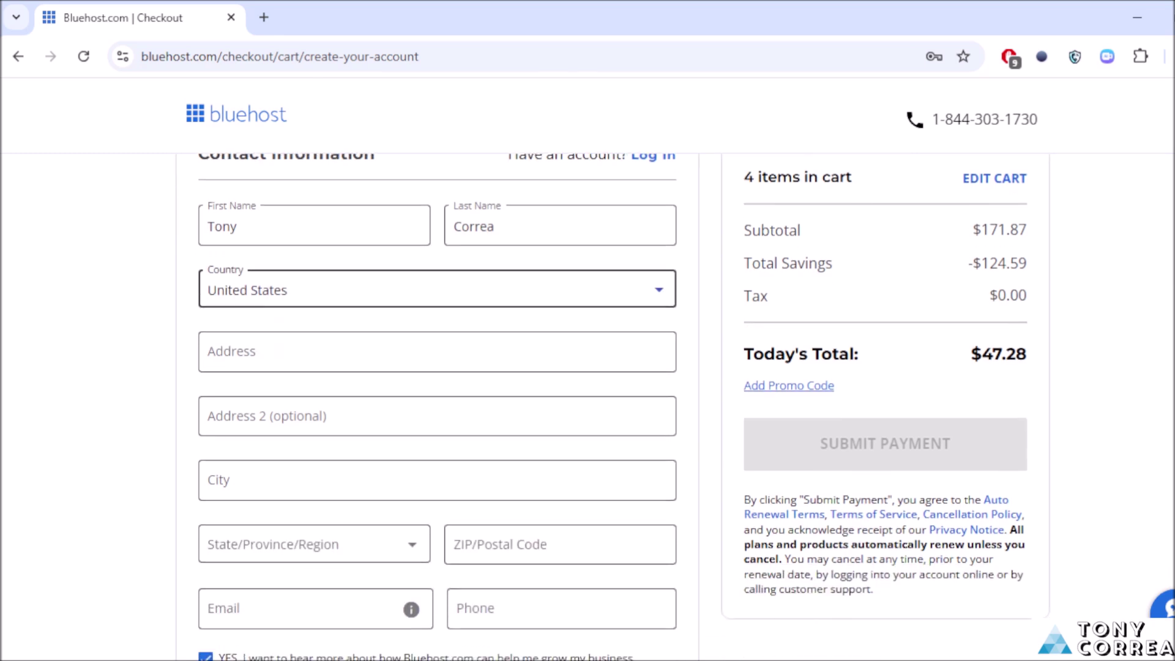
left_click(230, 354)
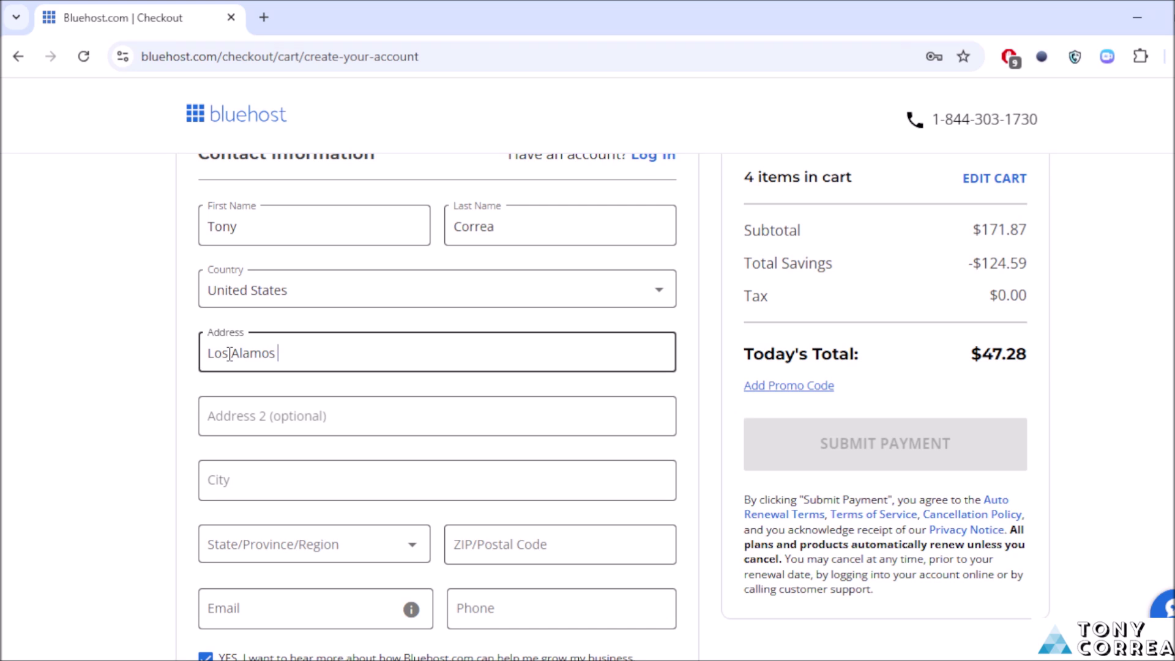
Step: Choose the contact's state from the list and enter the ZIP code
scroll(414, 328, "down", 4)
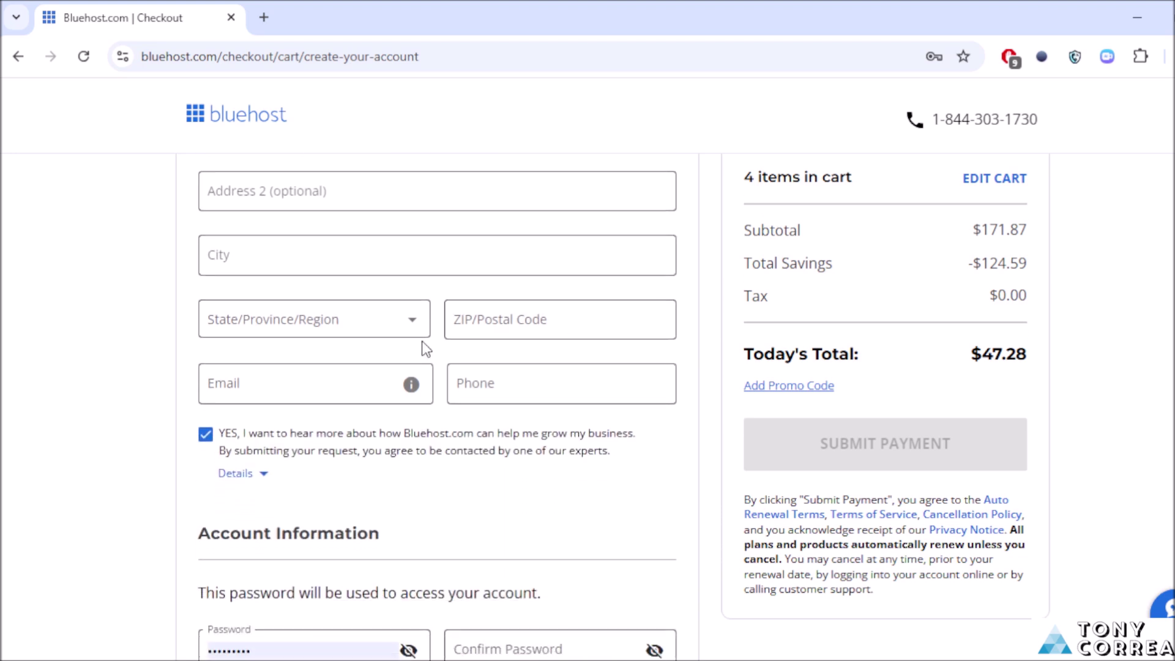
left_click(376, 323)
left_click_drag(469, 325, 469, 370)
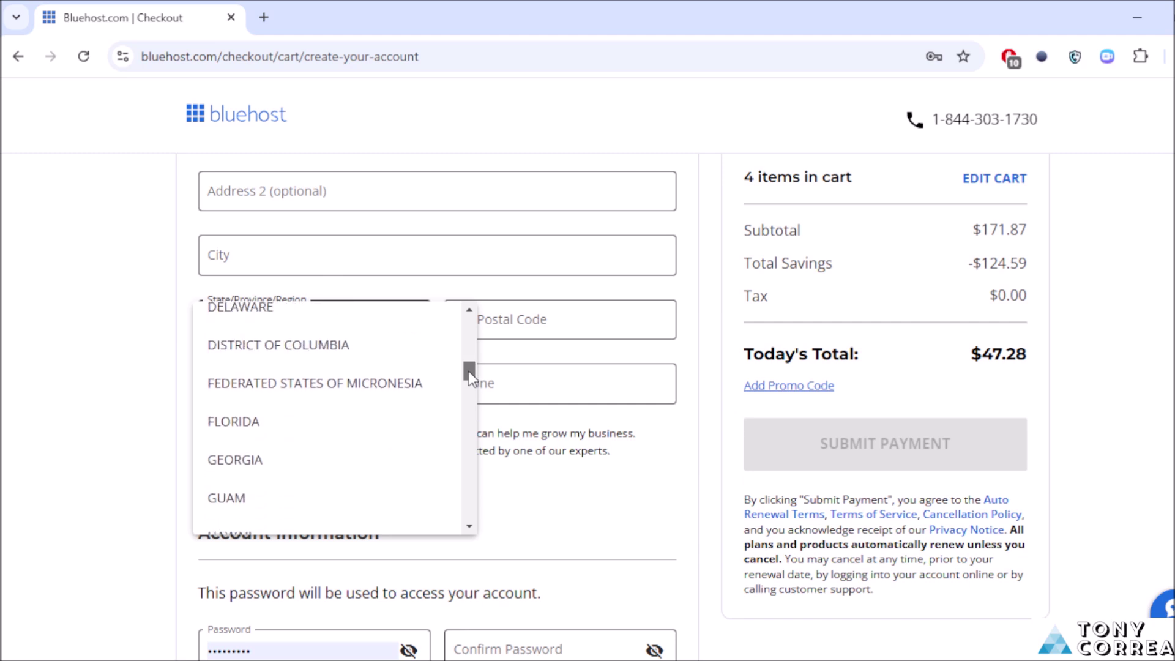
left_click(276, 432)
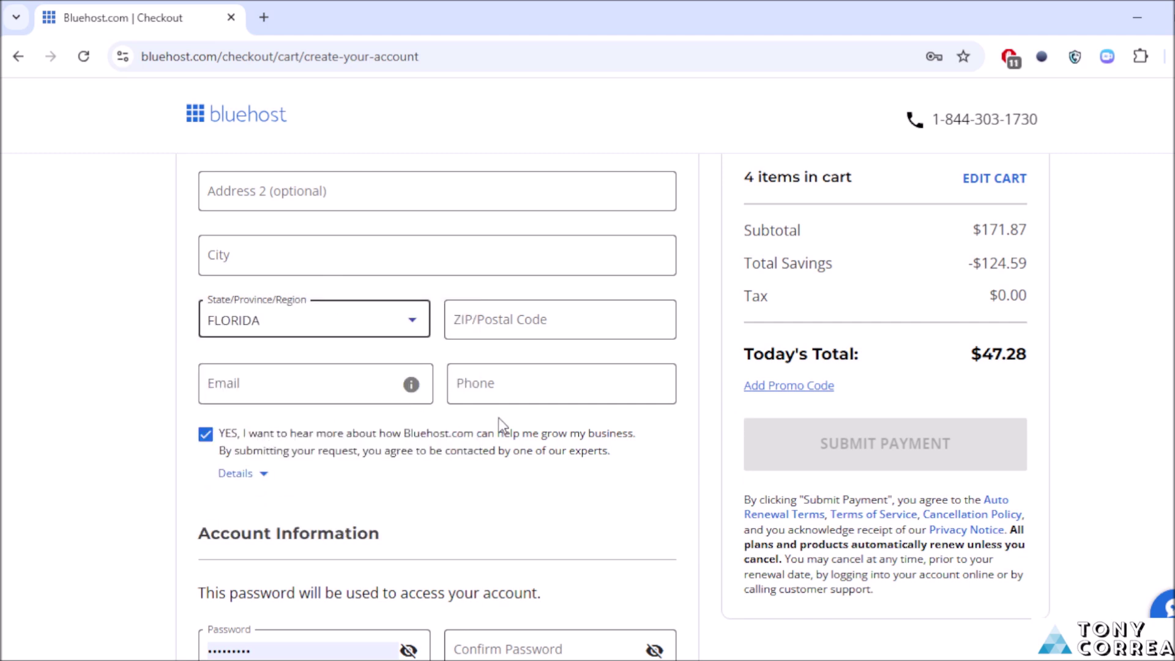
left_click(529, 323)
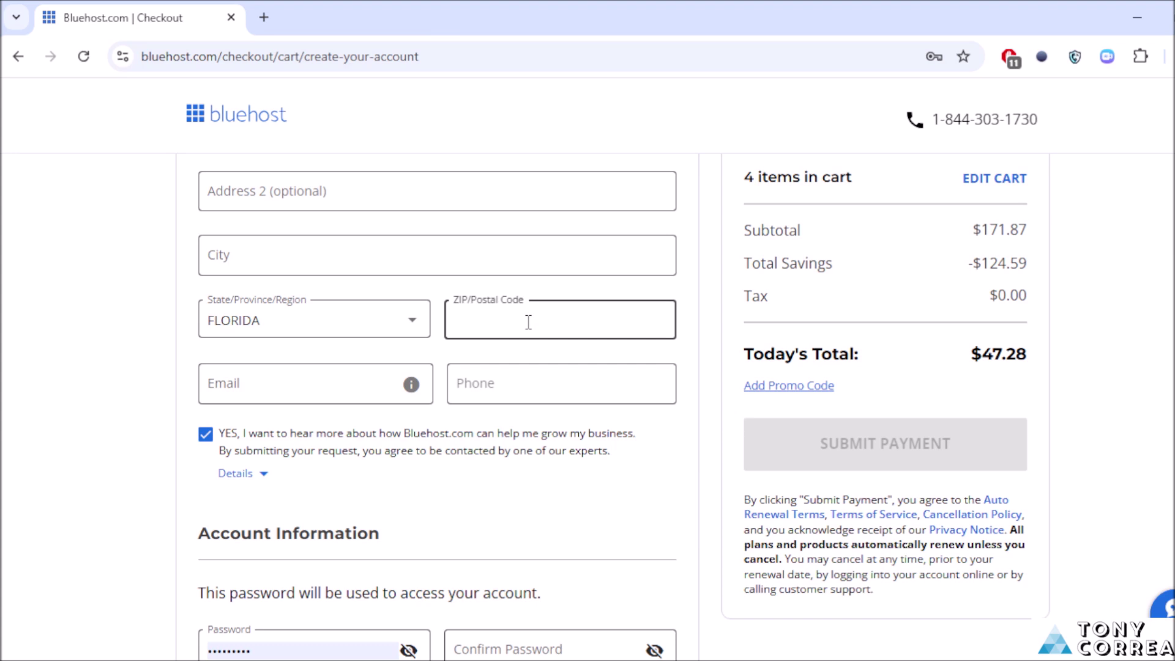
type("32118")
Step: Fill in the contact's e-mail address from the saved entry and the phone number
left_click(272, 391)
key("ctrl+v")
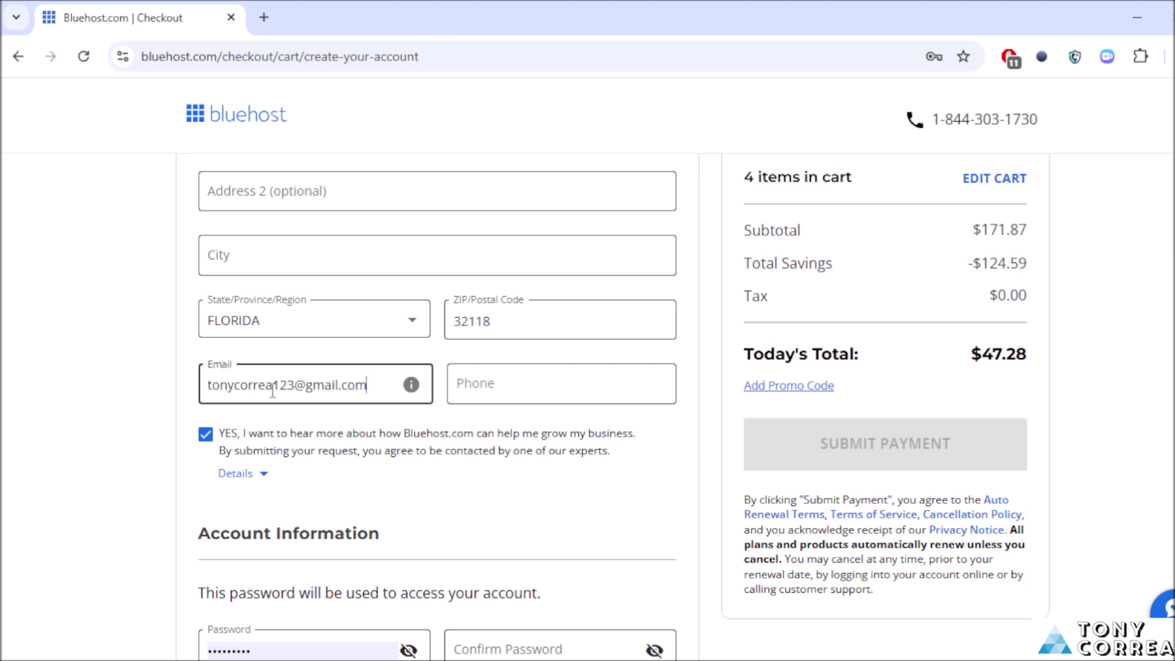
left_click(503, 392)
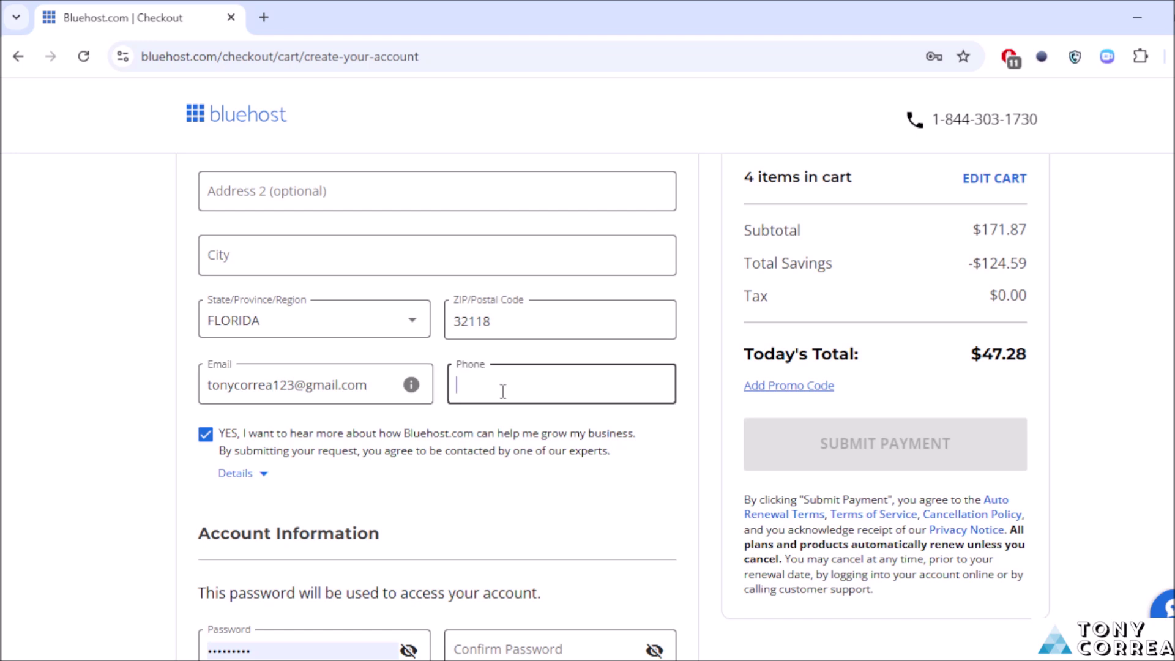
left_click(24, 459)
Step: Clear the existing account password, type a new one, and repeat it in Confirm Password
scroll(916, 367, "down", 2)
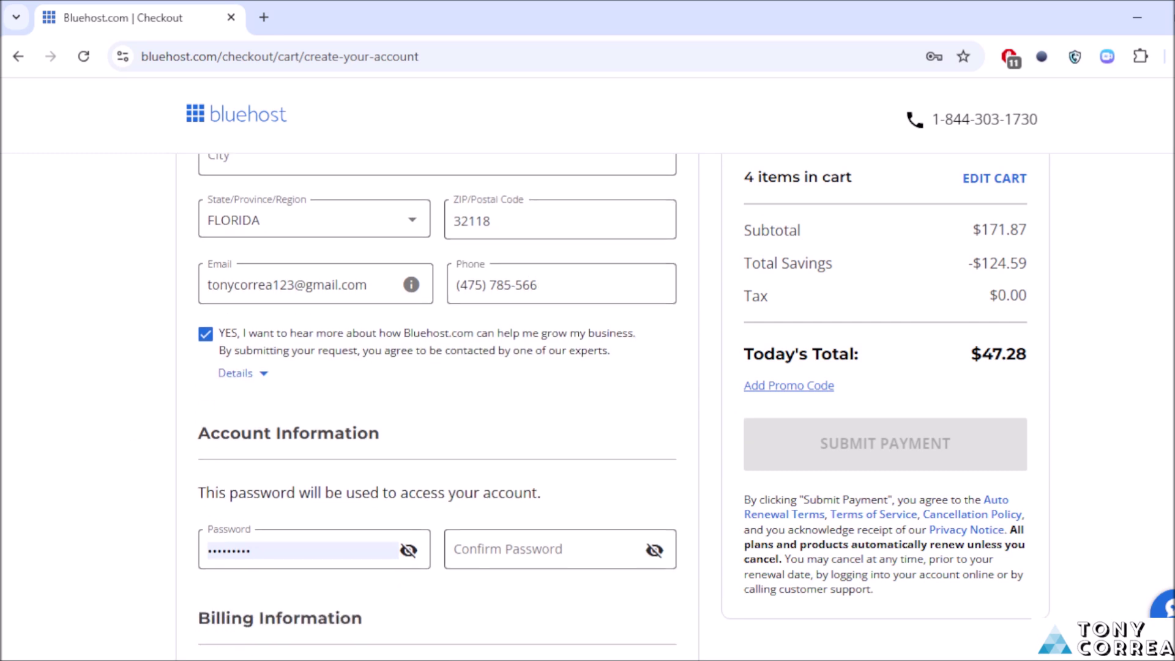
scroll(445, 314, "down", 3)
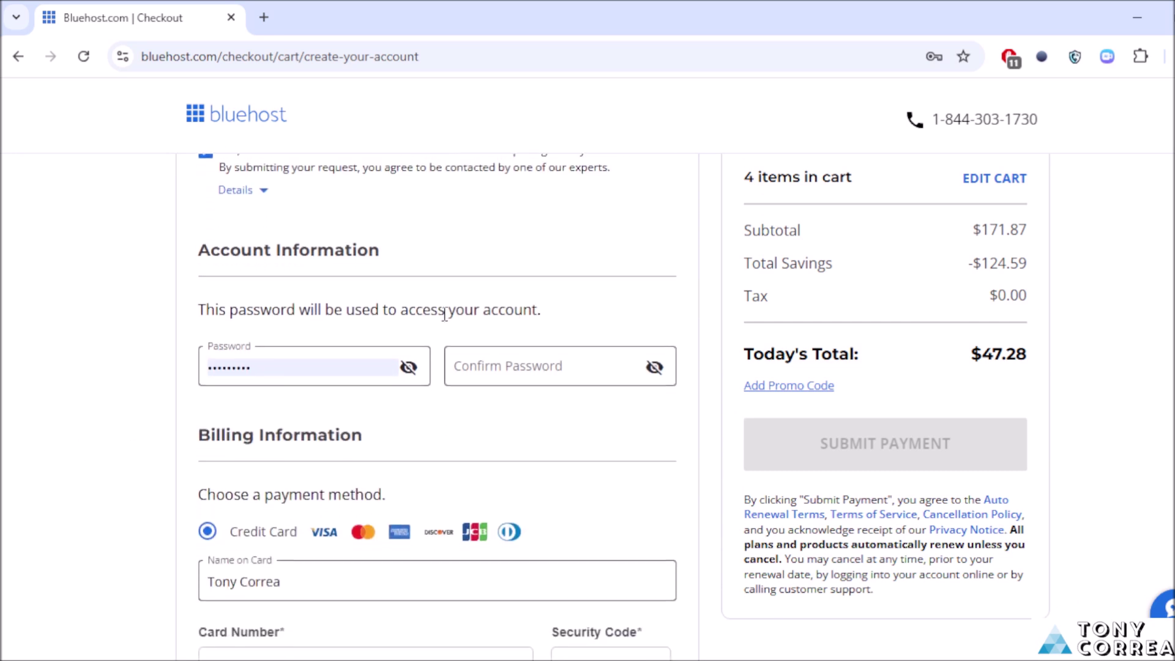
left_click(285, 354)
left_click(284, 370)
key("ctrl+a")
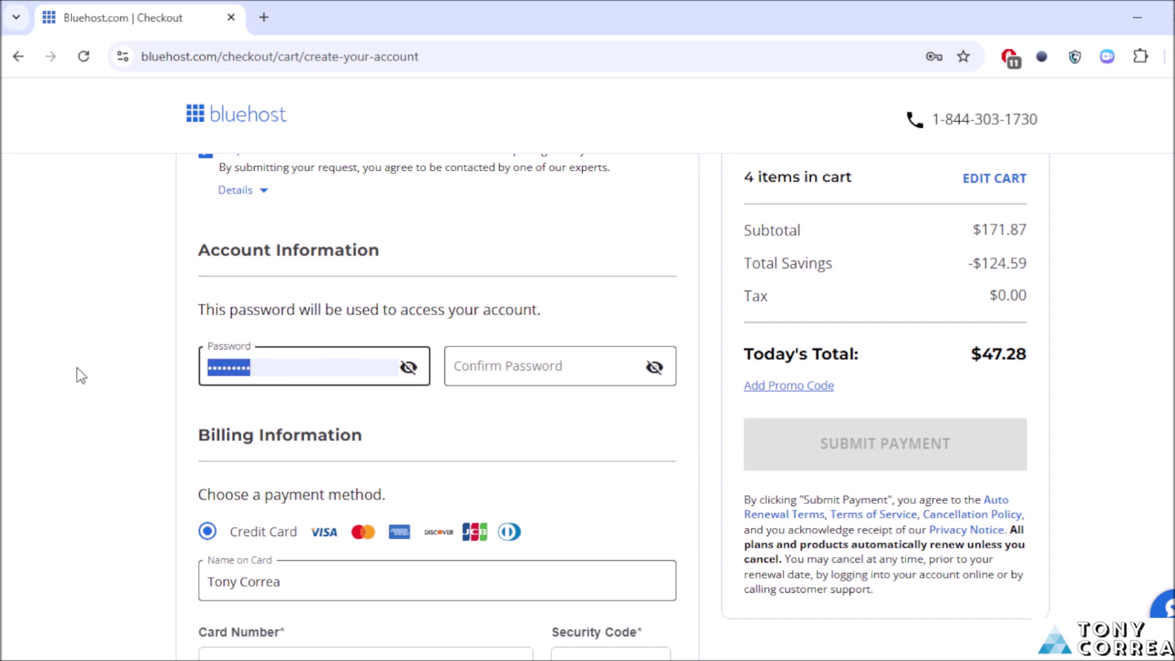
key("BackSpace")
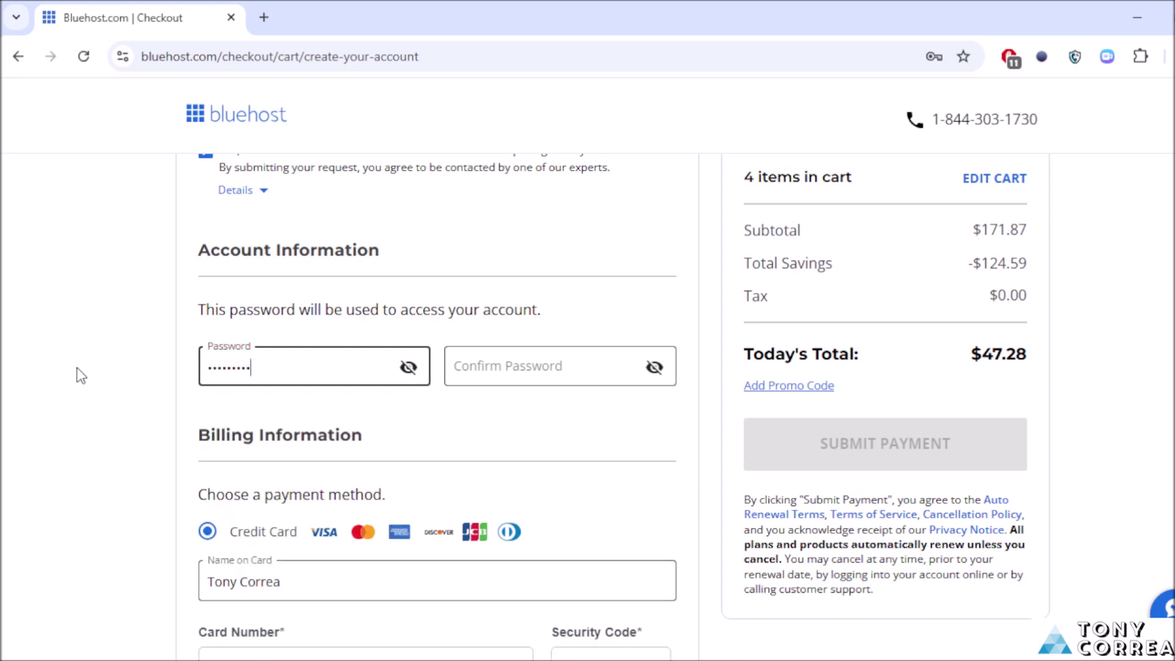
left_click(524, 370)
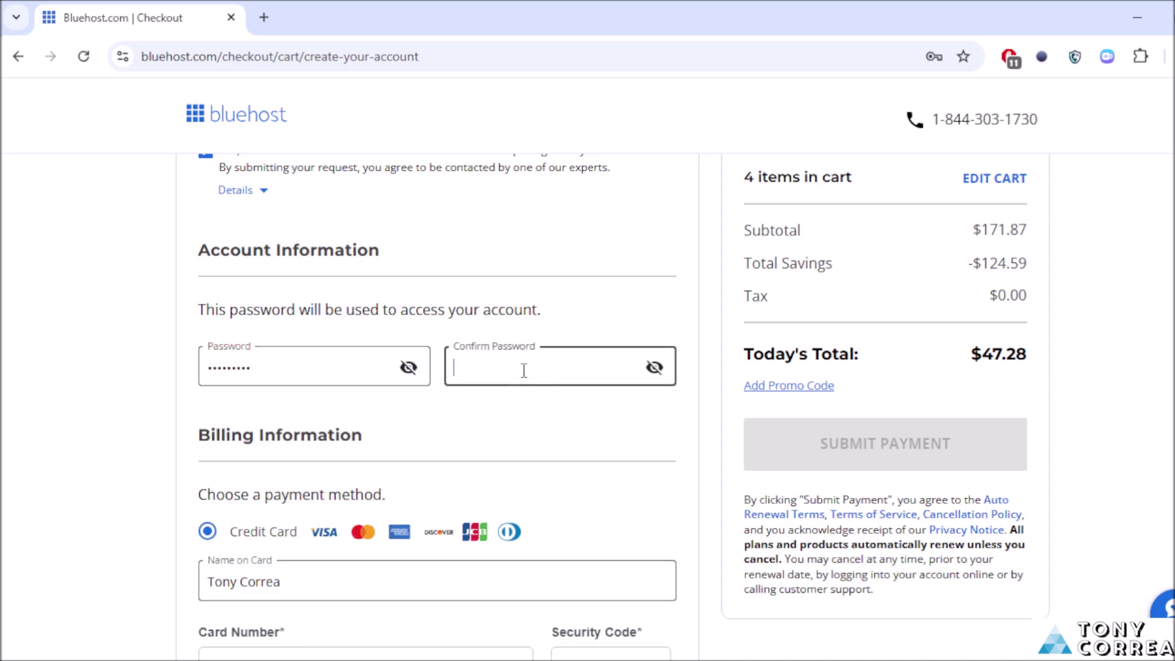
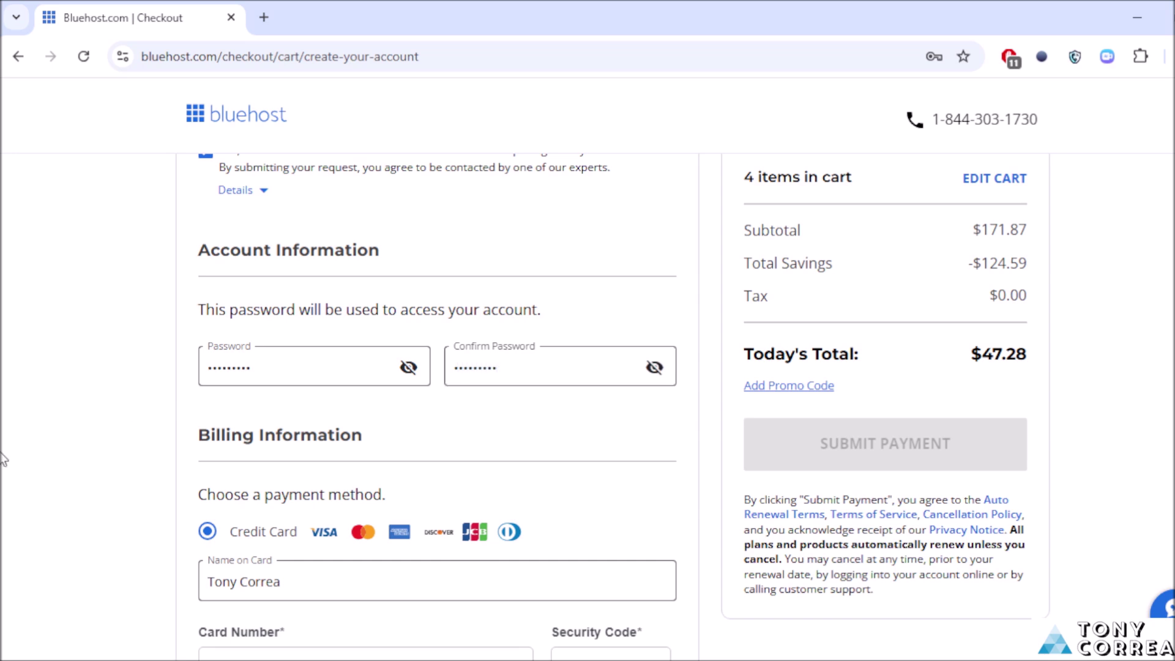
scroll(438, 404, "down", 3)
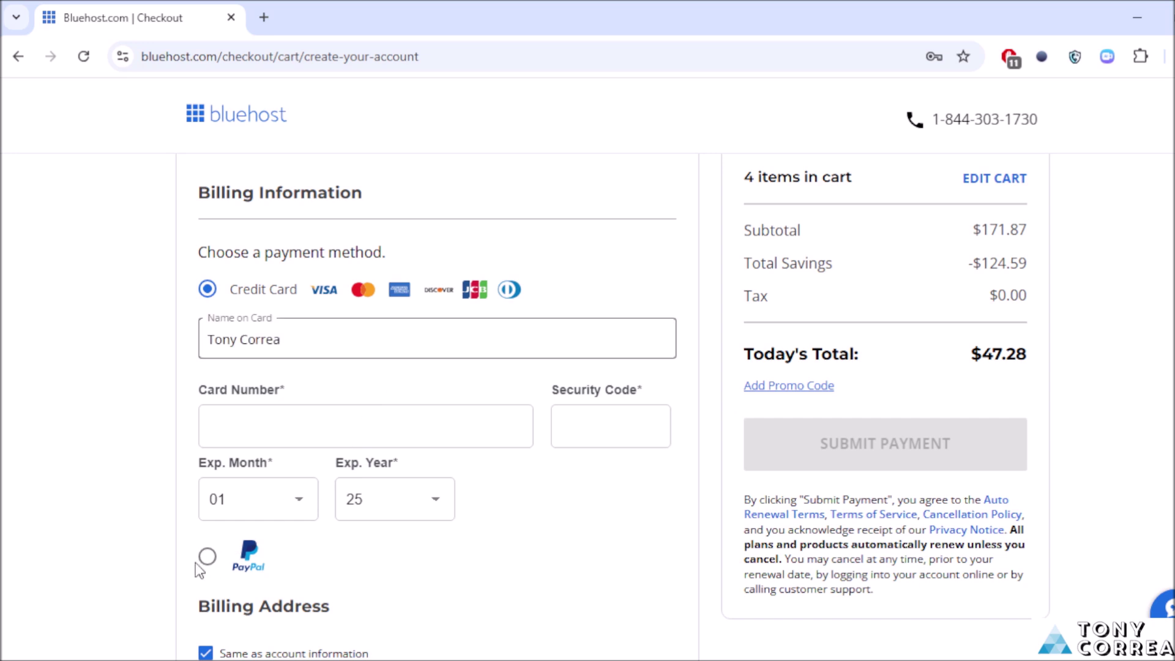
Step: Enter the credit card number and security code, and set the expiry year to 30
scroll(365, 428, "down", 2)
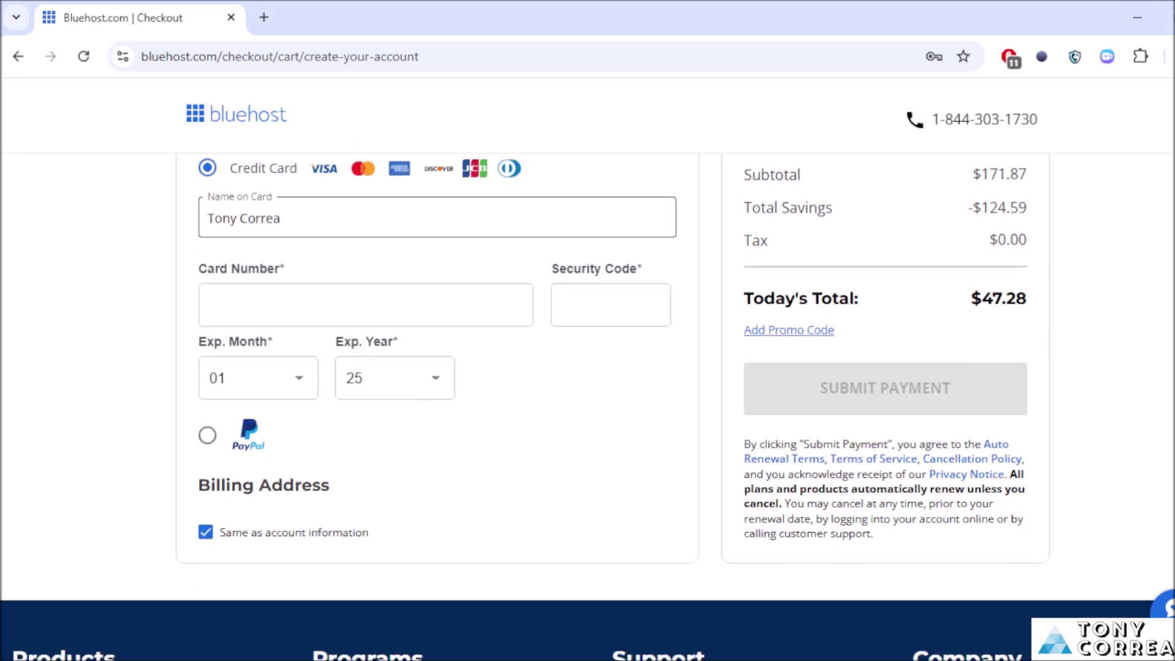
scroll(610, 341, "up", 1)
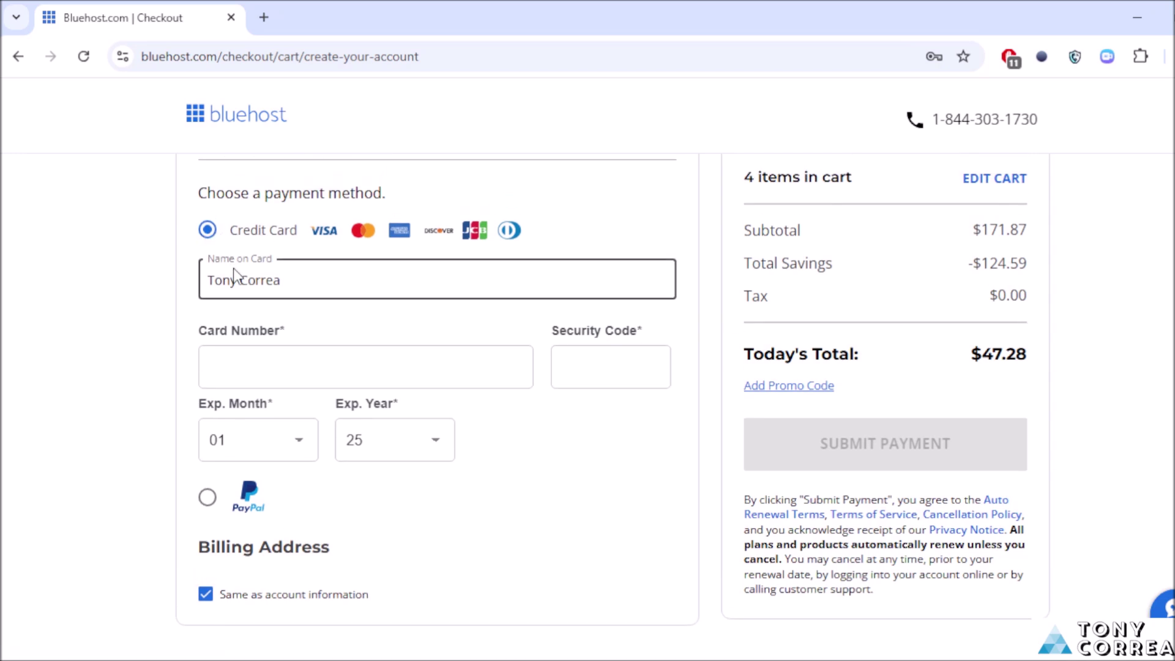
left_click(258, 374)
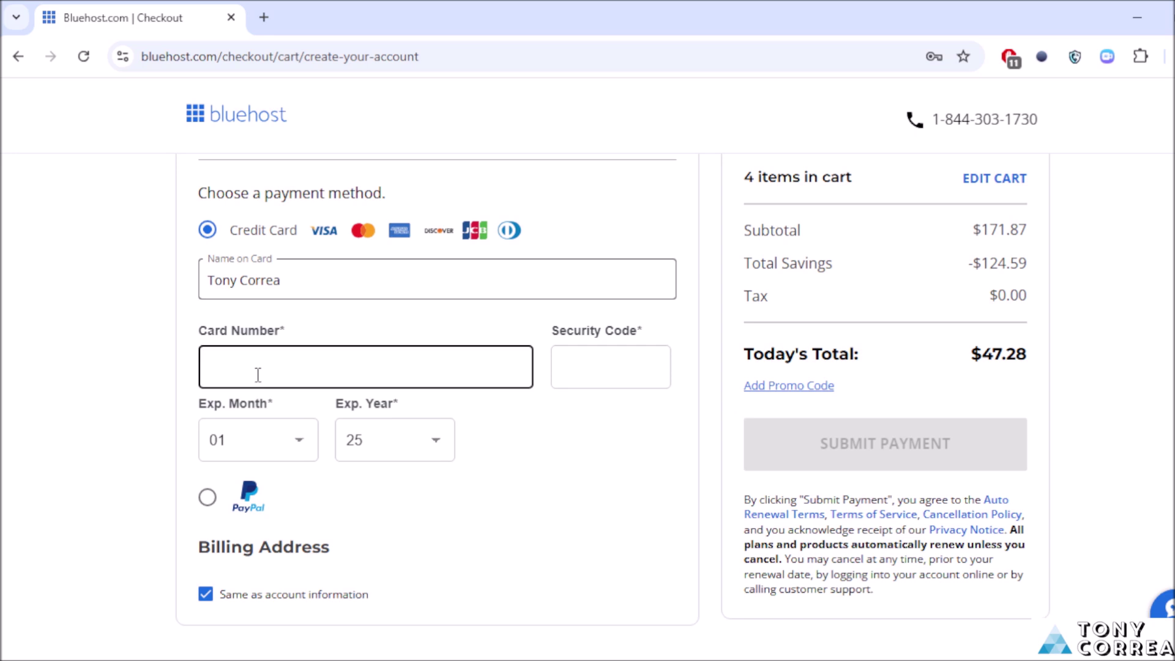
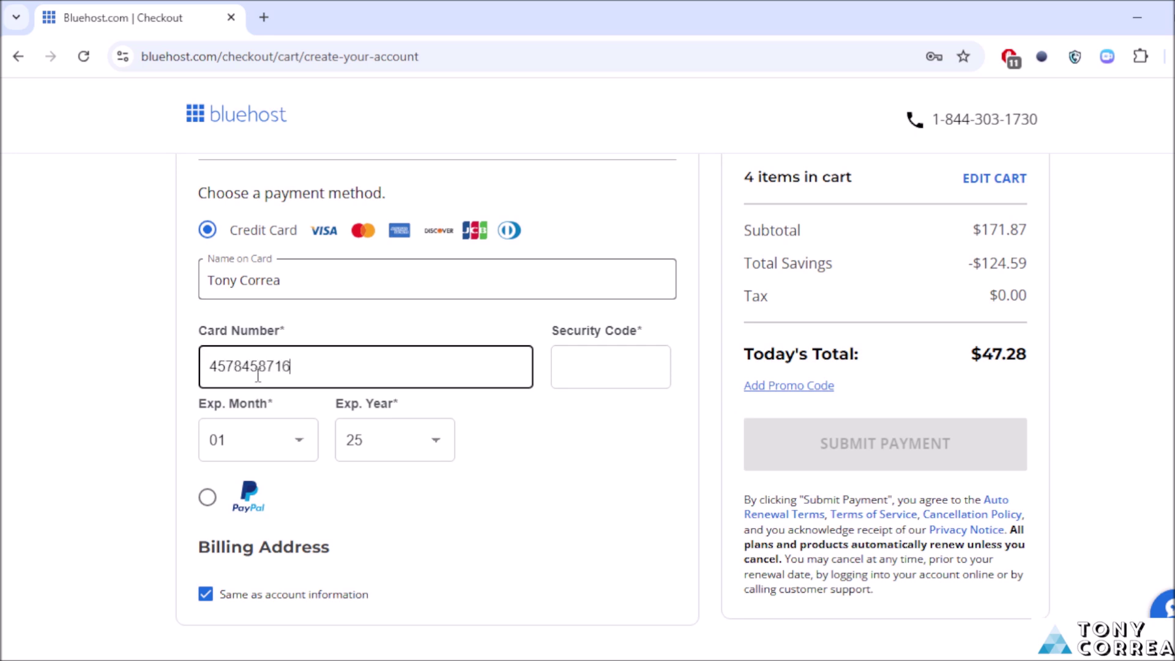
left_click(645, 386)
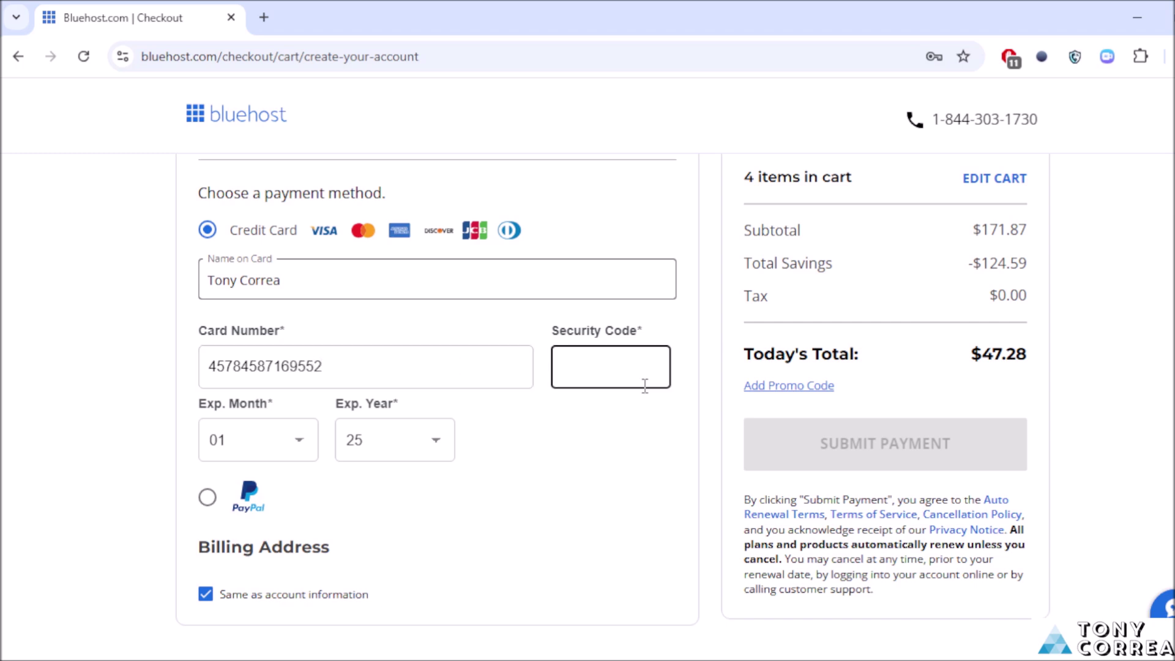
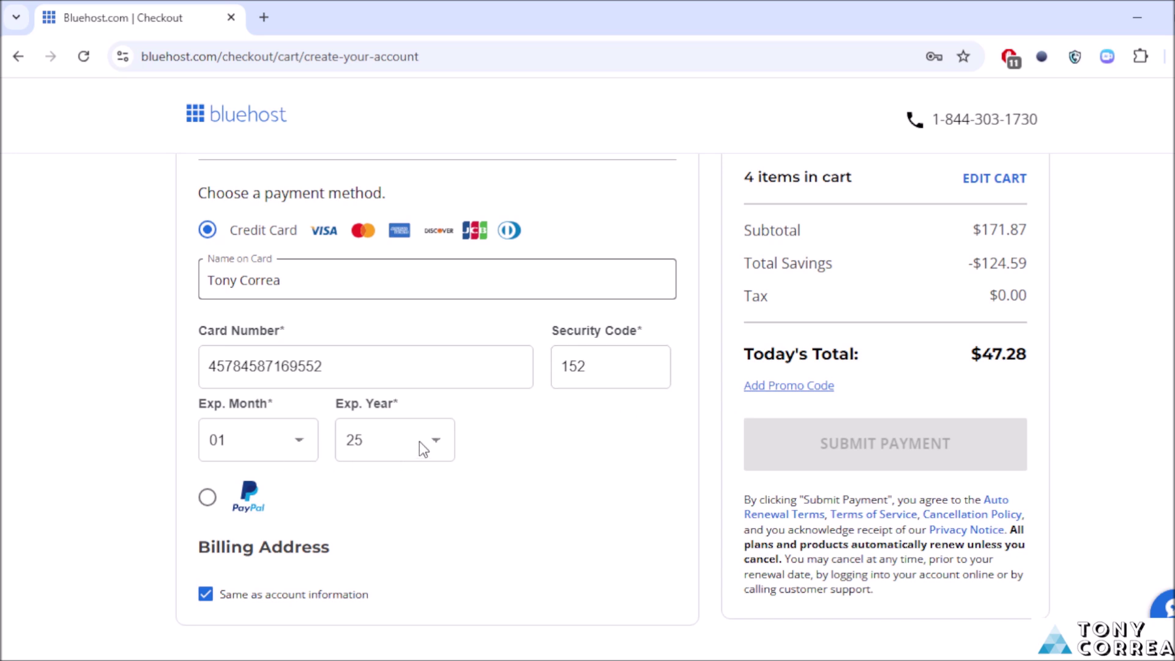
key("3")
scroll(830, 452, "down", 1)
scroll(239, 482, "down", 1)
scroll(239, 483, "up", 6)
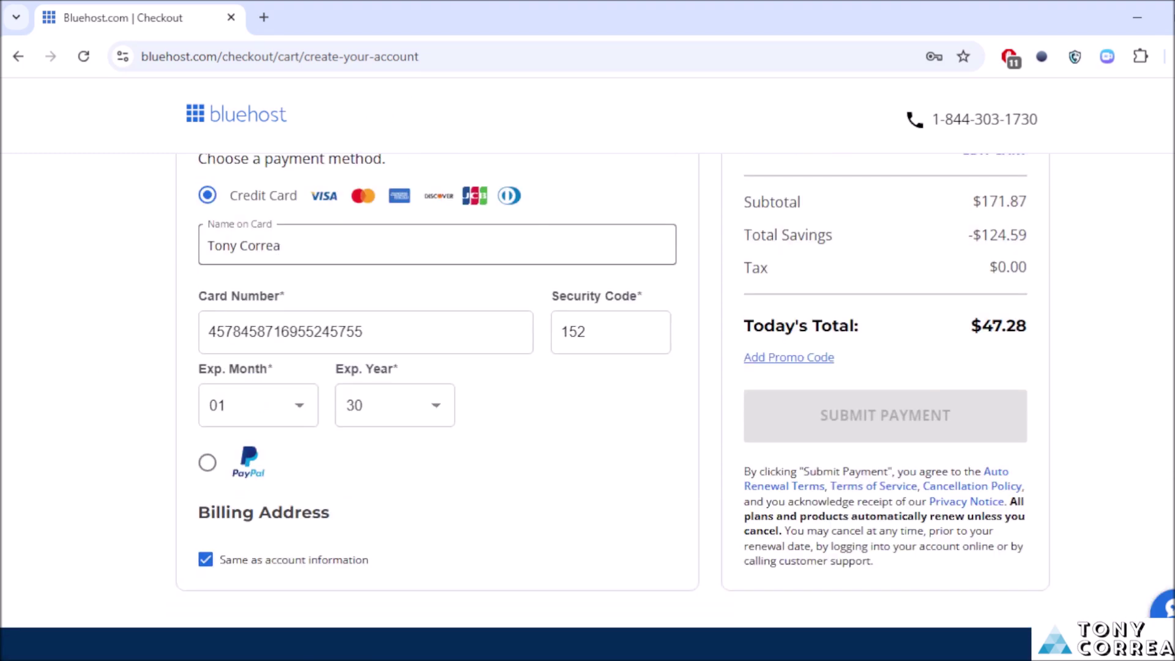
scroll(612, 410, "up", 8)
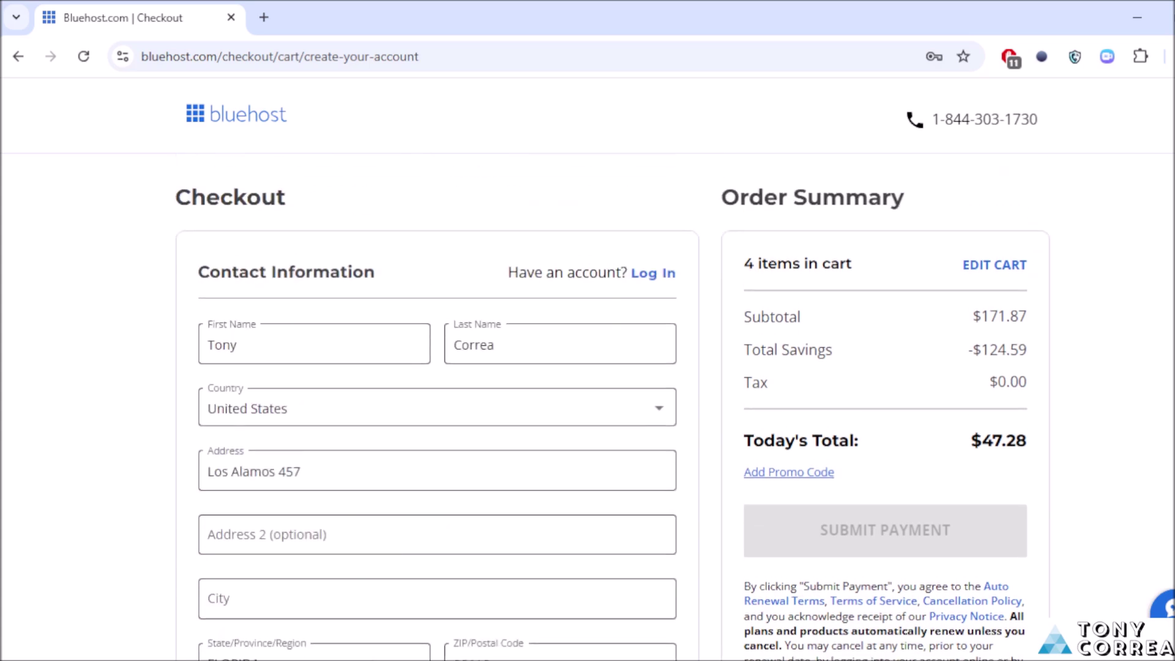
scroll(612, 410, "down", 1)
scroll(612, 410, "up", 2)
scroll(333, 559, "down", 3)
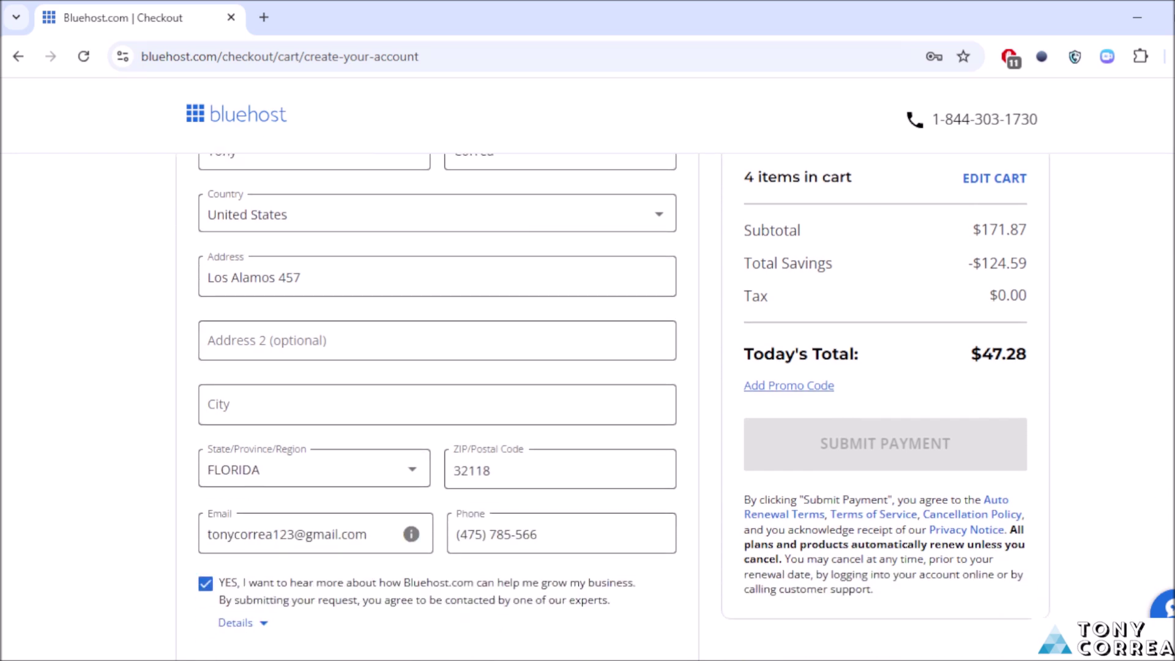
scroll(437, 406, "down", 8)
scroll(437, 407, "up", 10)
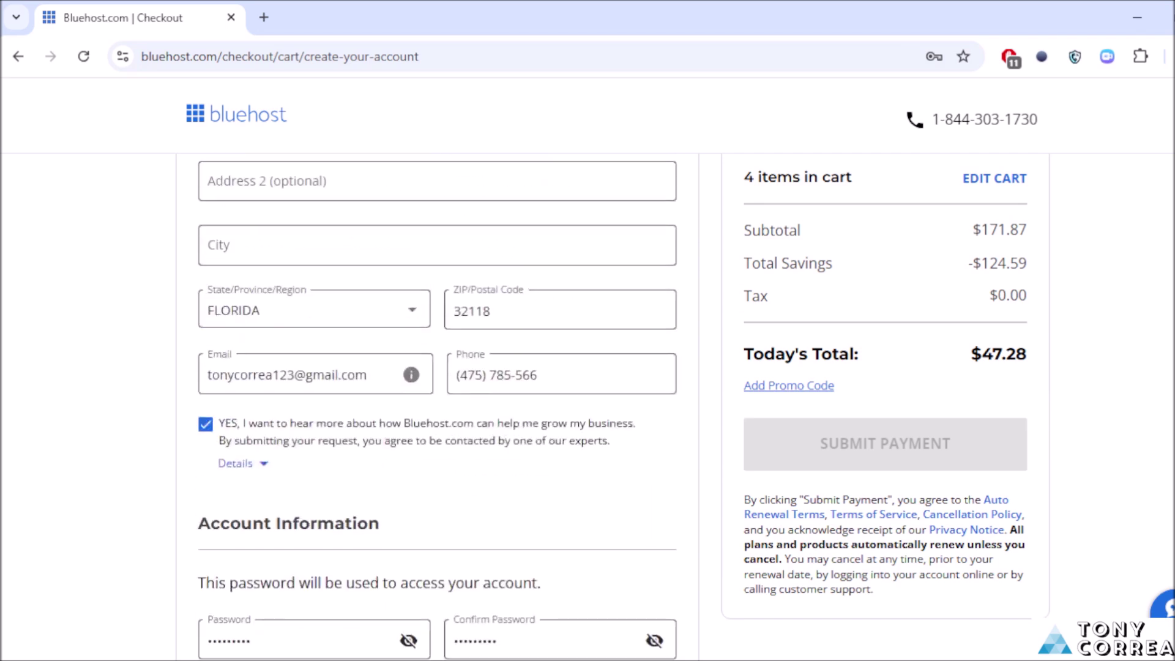
scroll(437, 406, "up", 1)
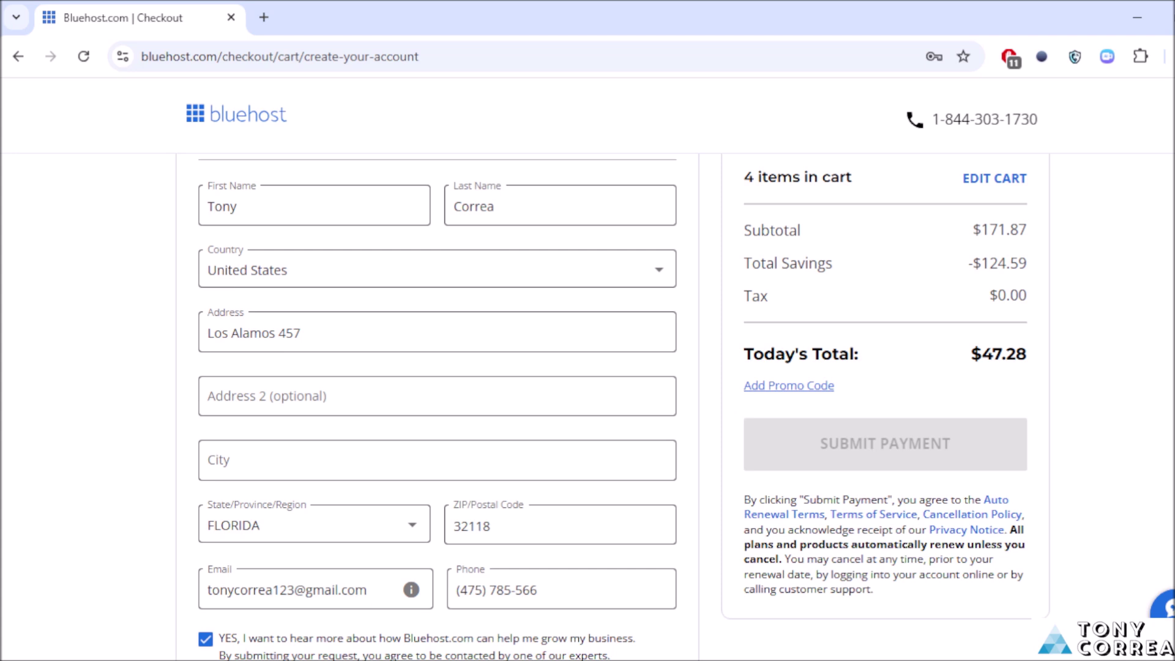
scroll(437, 406, "down", 10)
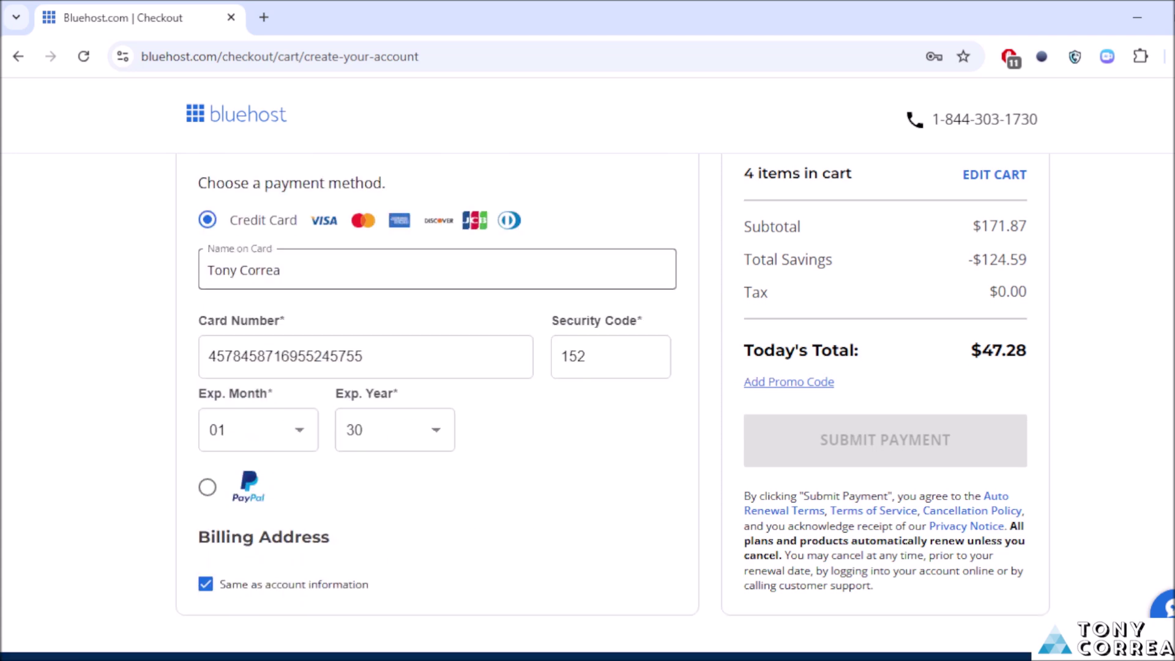
scroll(437, 407, "up", 10)
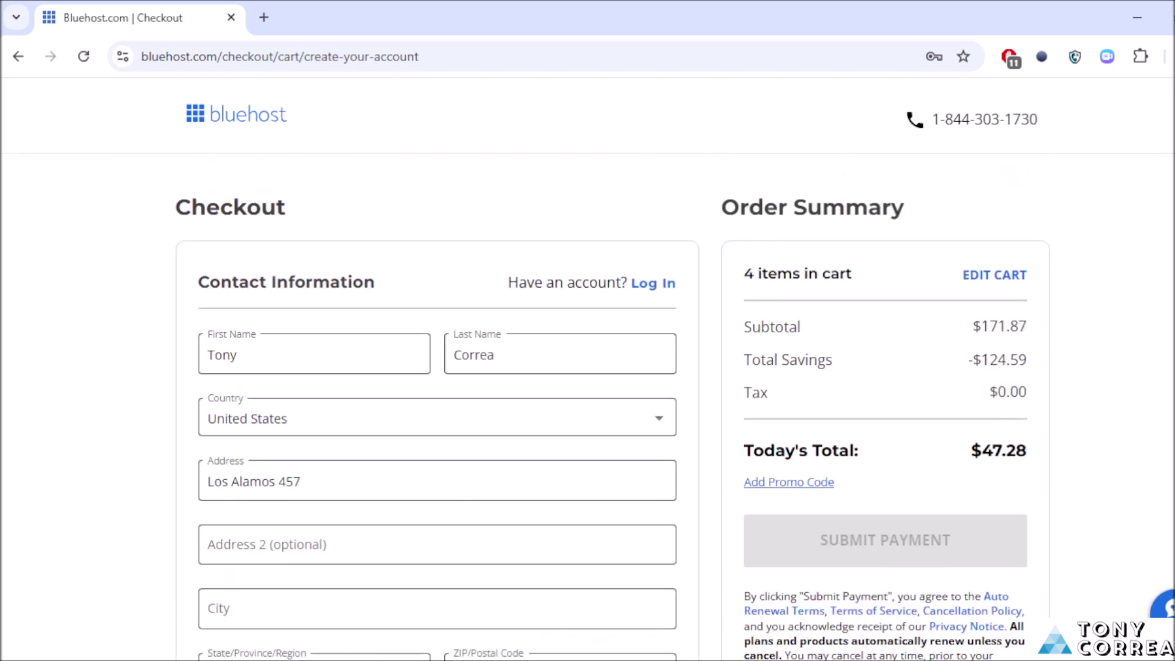
left_click(242, 120)
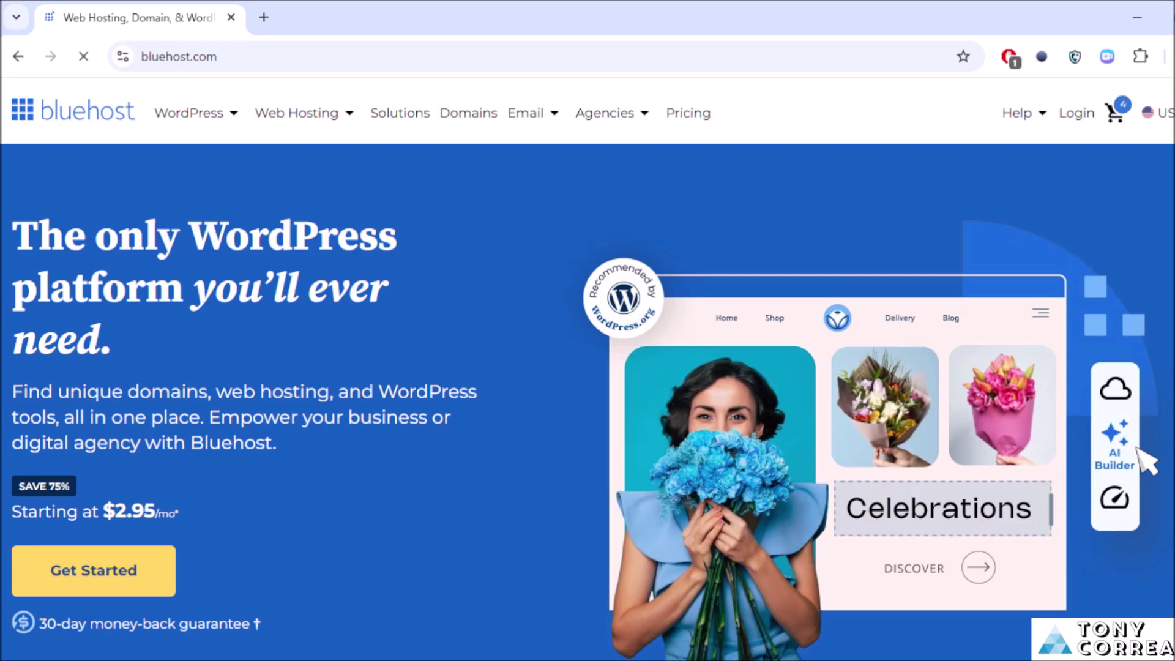
Step: Scroll down the Bluehost home page after leaving checkout
scroll(1147, 462, "down", 10)
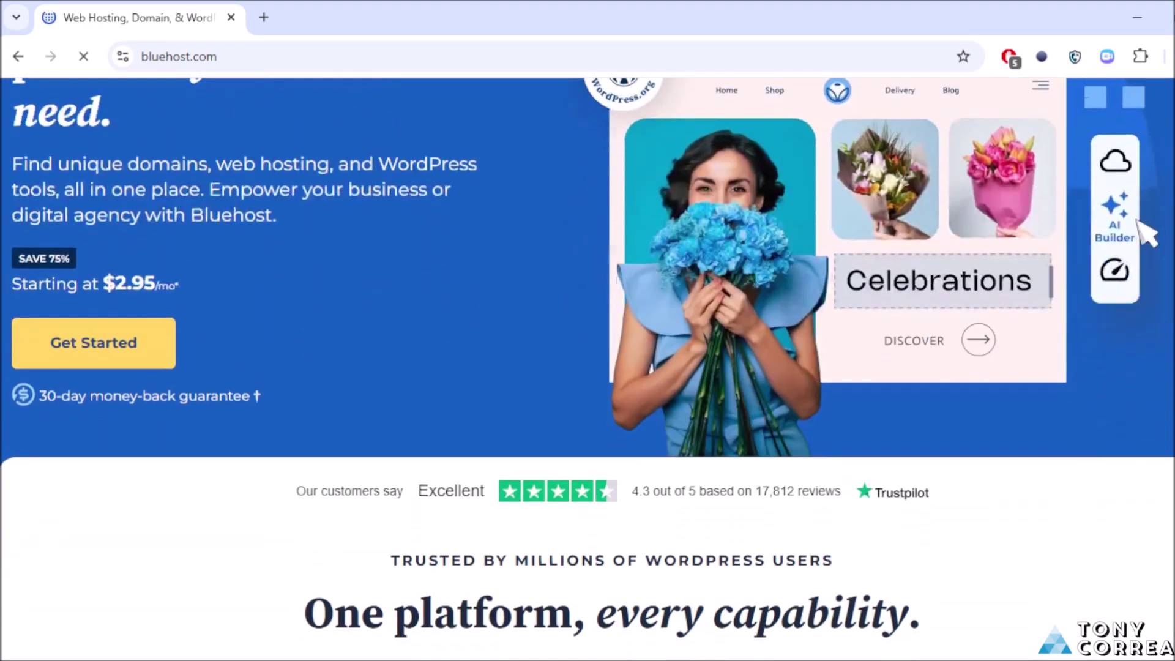